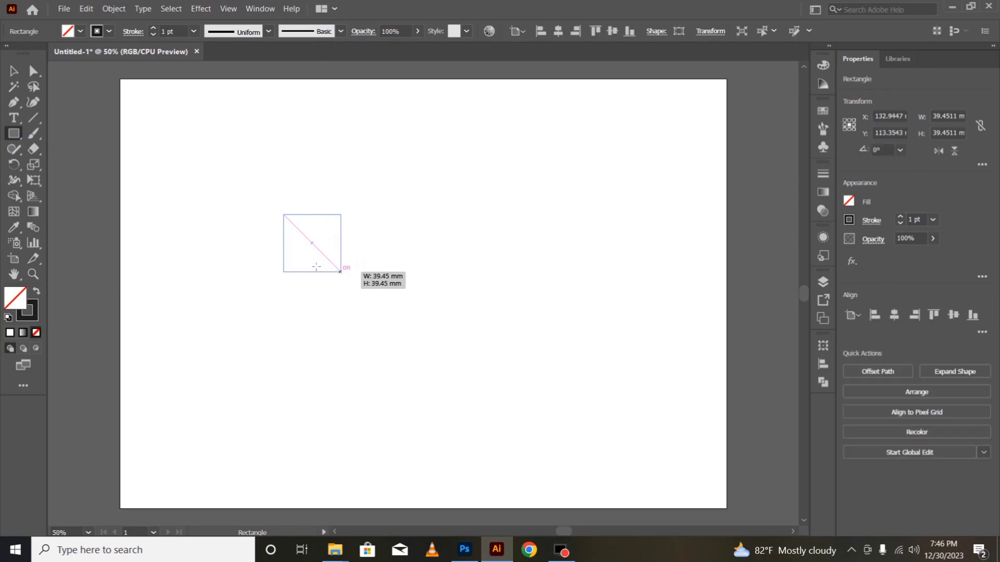
# Step: Duplicate the 39.45 mm square and place the copy level with it on the right side of the artboard
pyautogui.click(14, 70)
pyautogui.click(243, 292)
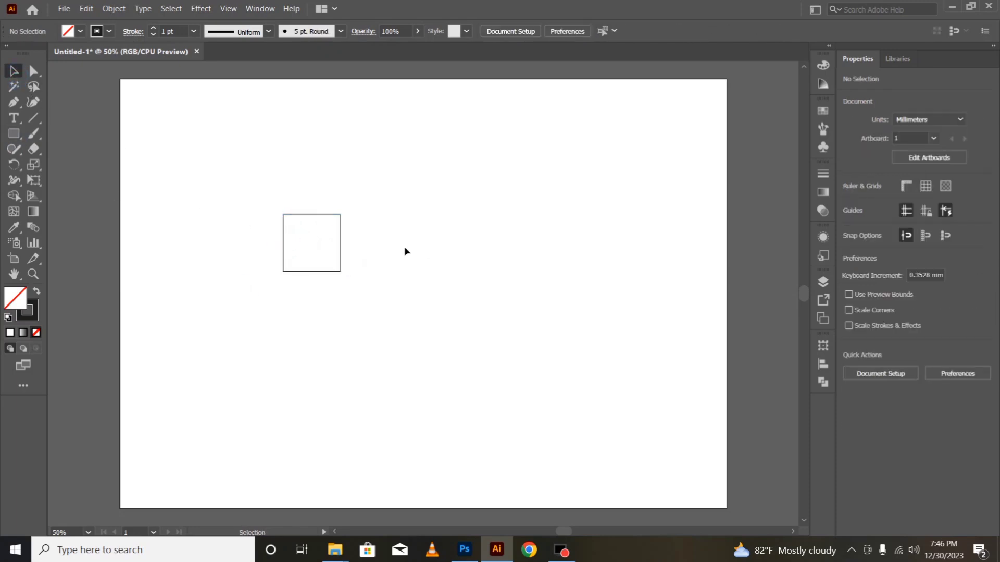
pyautogui.hotkey('ctrl', '=')
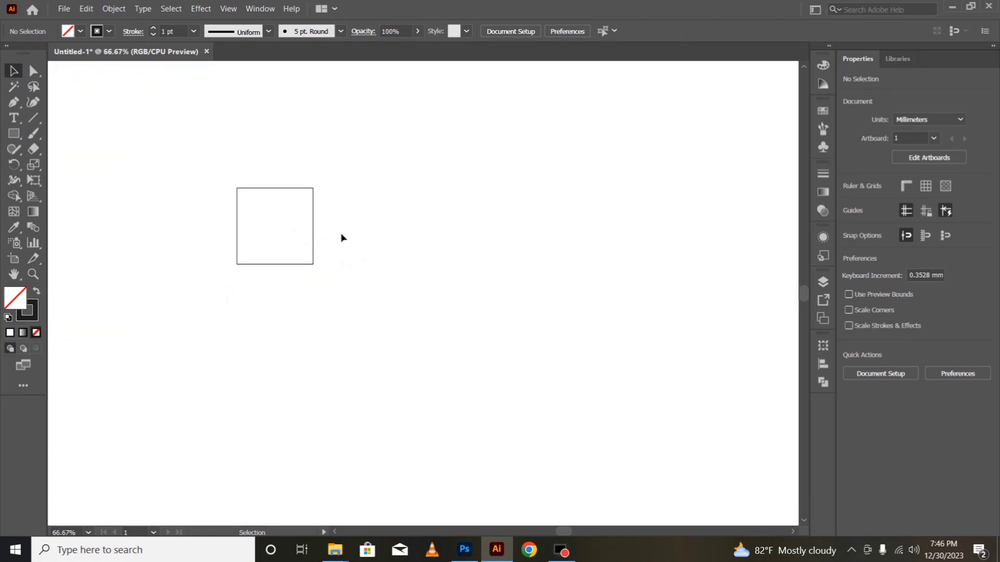
pyautogui.moveTo(313, 221); pyautogui.dragTo(631, 224)
pyautogui.moveTo(511, 295); pyautogui.dragTo(488, 315)
pyautogui.click(488, 310)
# Step: Reduce the left square to half its height from the top, and add a full-size copy of the right square directly beneath it
pyautogui.click(282, 189)
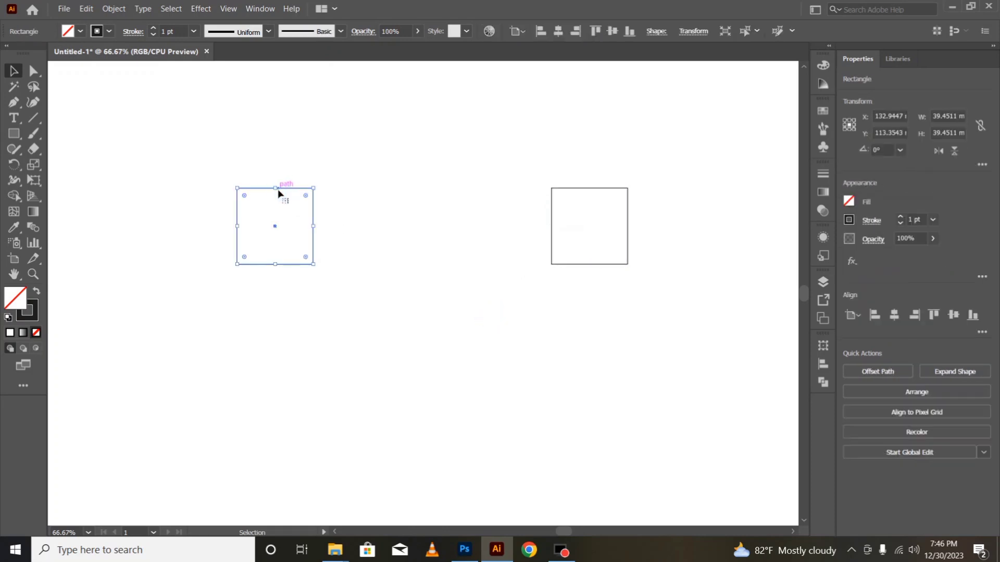
pyautogui.moveTo(280, 194); pyautogui.dragTo(281, 232)
pyautogui.click(448, 311)
pyautogui.moveTo(594, 189); pyautogui.dragTo(280, 266)
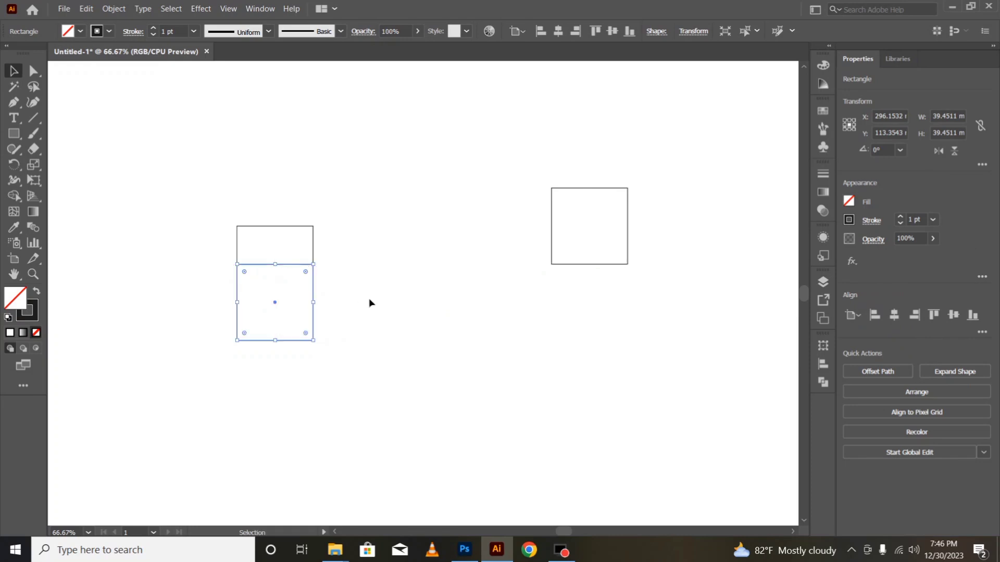
pyautogui.click(405, 311)
# Step: Draw a square about 58.9 mm wide against the right side of the stacked rectangles, and delete those two rectangles
pyautogui.click(13, 133)
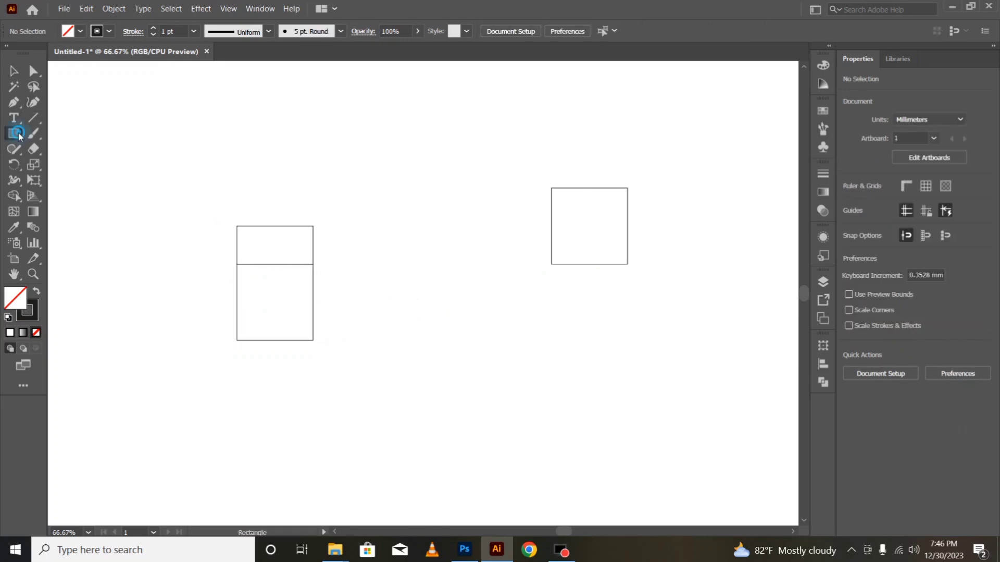
pyautogui.moveTo(314, 227); pyautogui.dragTo(431, 307)
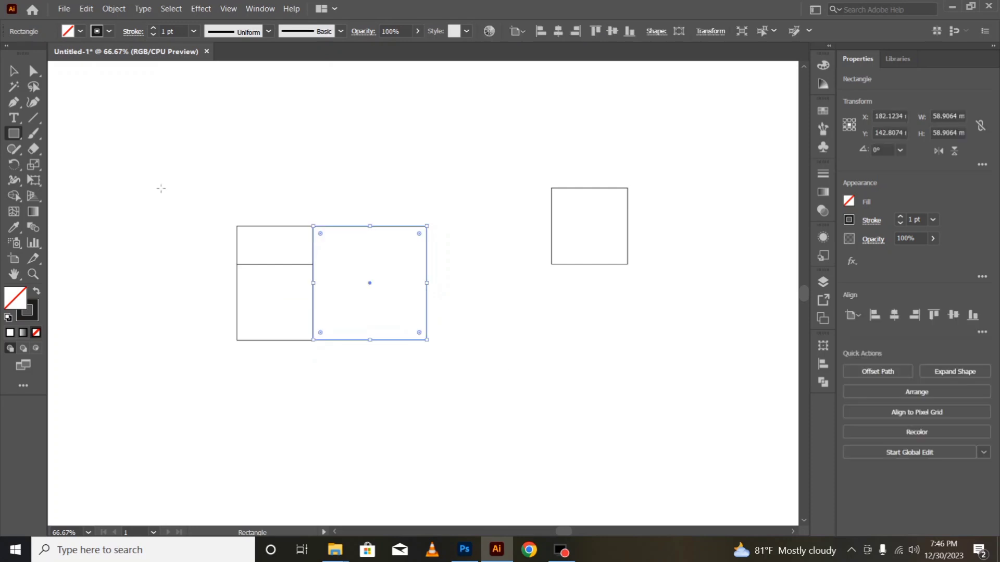
pyautogui.click(14, 70)
pyautogui.click(152, 227)
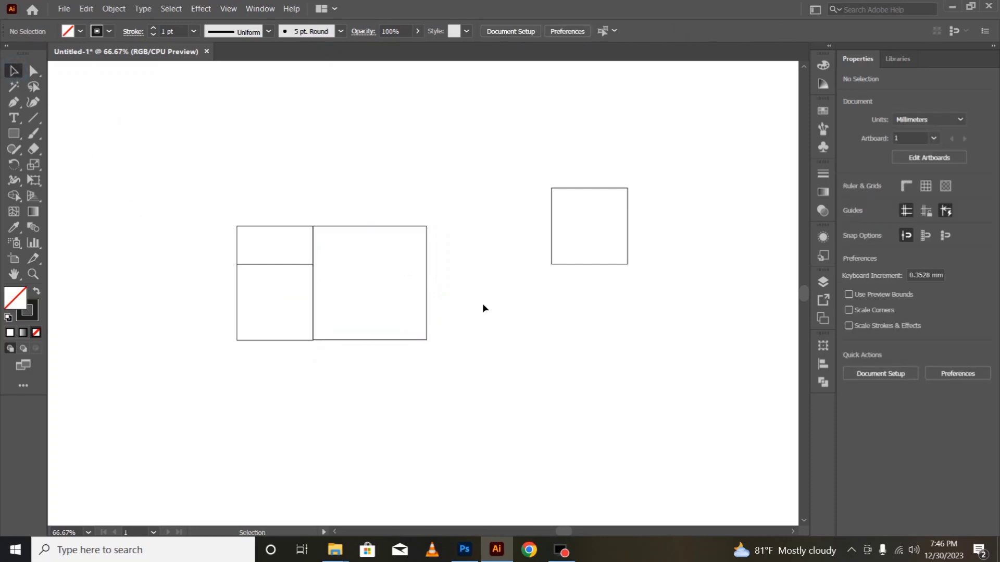
pyautogui.moveTo(245, 179); pyautogui.dragTo(290, 391)
pyautogui.press('Delete')
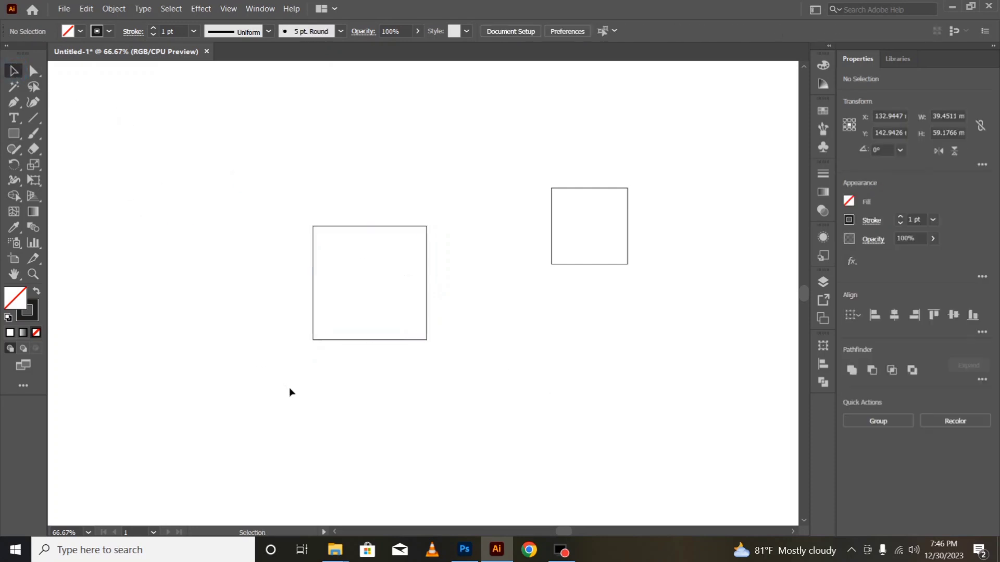
# Step: Widen the small square to about 239 mm, centre it directly above the 58.9 mm square, and place a copy directly below
pyautogui.click(552, 214)
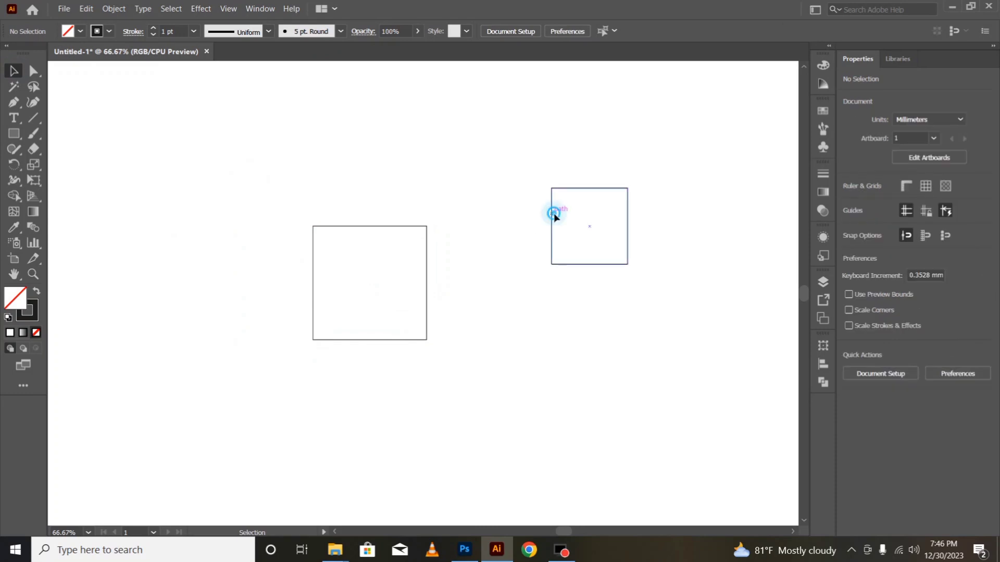
pyautogui.moveTo(552, 225); pyautogui.dragTo(166, 226)
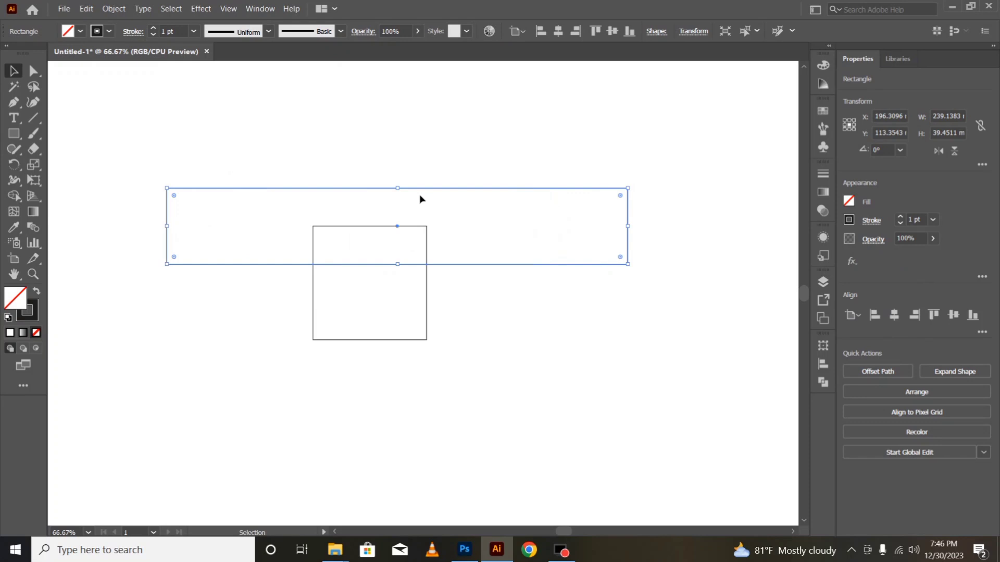
pyautogui.moveTo(461, 190); pyautogui.dragTo(442, 345)
pyautogui.click(534, 359)
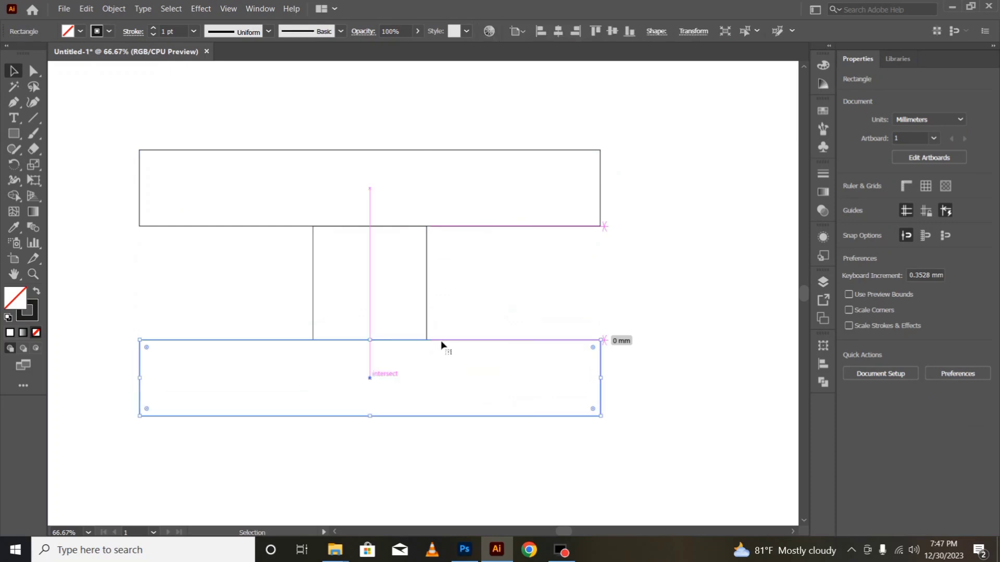
pyautogui.hotkey('ctrl', '-')
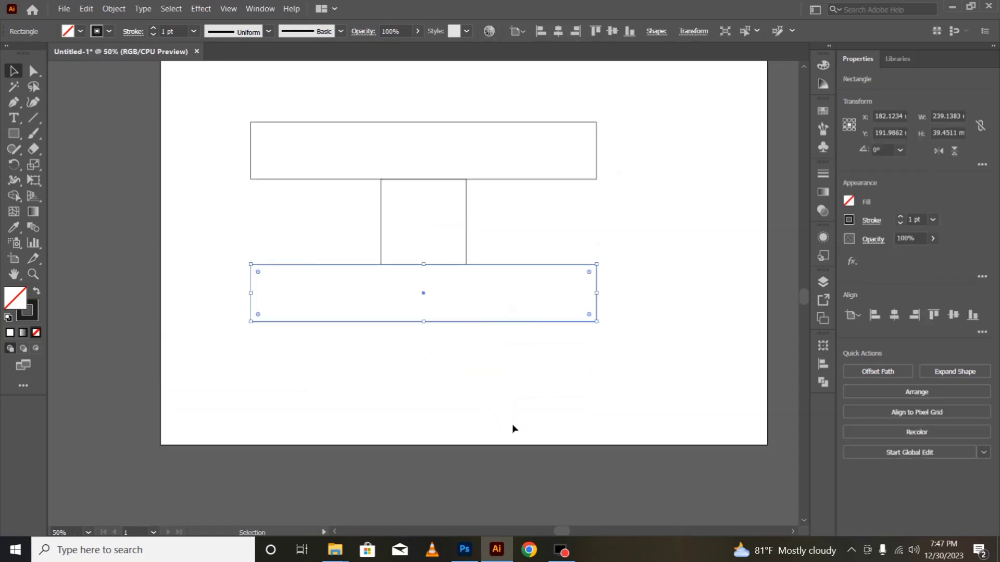
pyautogui.click(515, 427)
# Step: Copy the square and both bars, paste them in front, and rotate the pasted set 90° around the same centre
pyautogui.scroll(2, 469, 365)
pyautogui.moveTo(312, 131); pyautogui.dragTo(558, 417)
pyautogui.scroll(1, 537, 386)
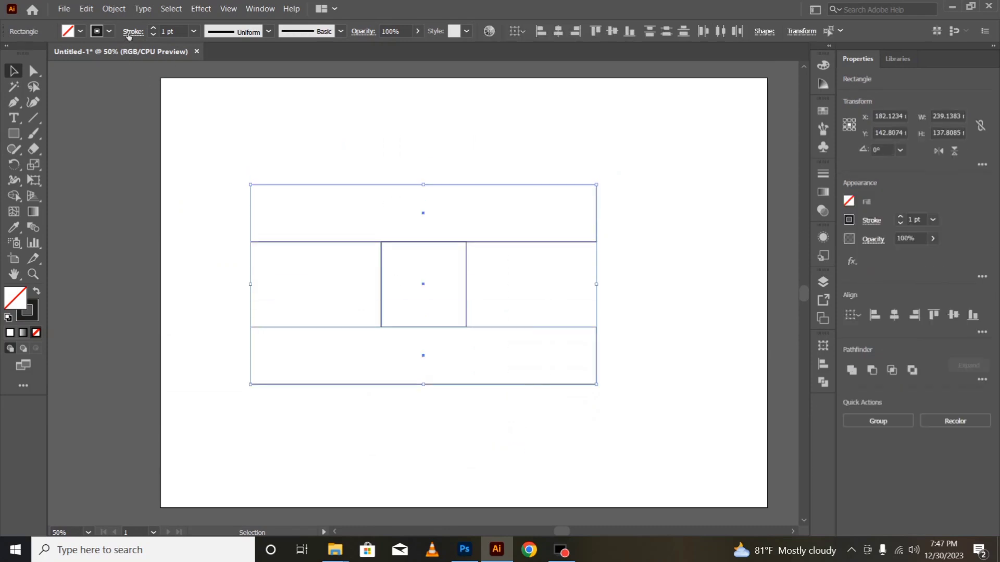
pyautogui.click(115, 13)
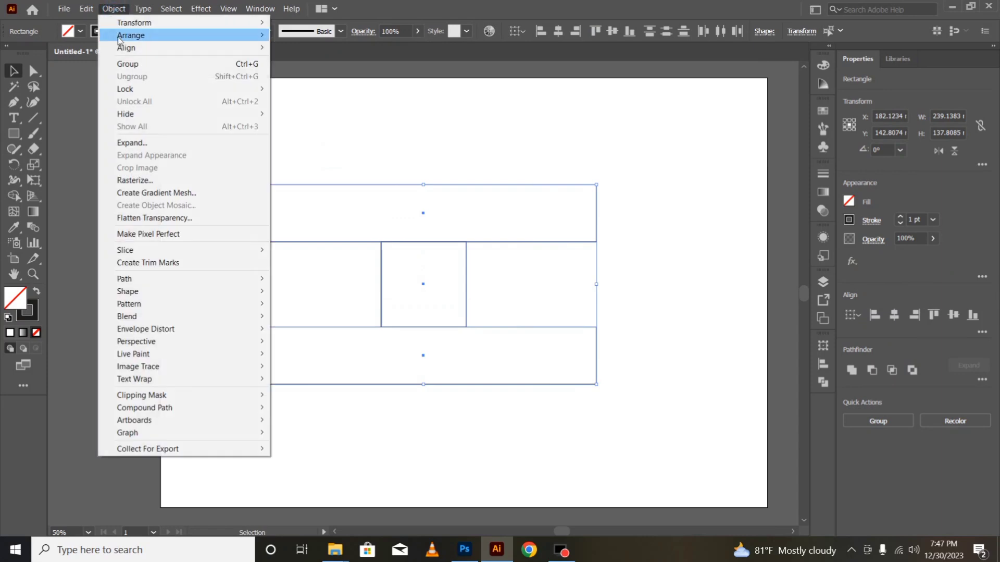
pyautogui.moveTo(86, 9)
pyautogui.click(104, 64)
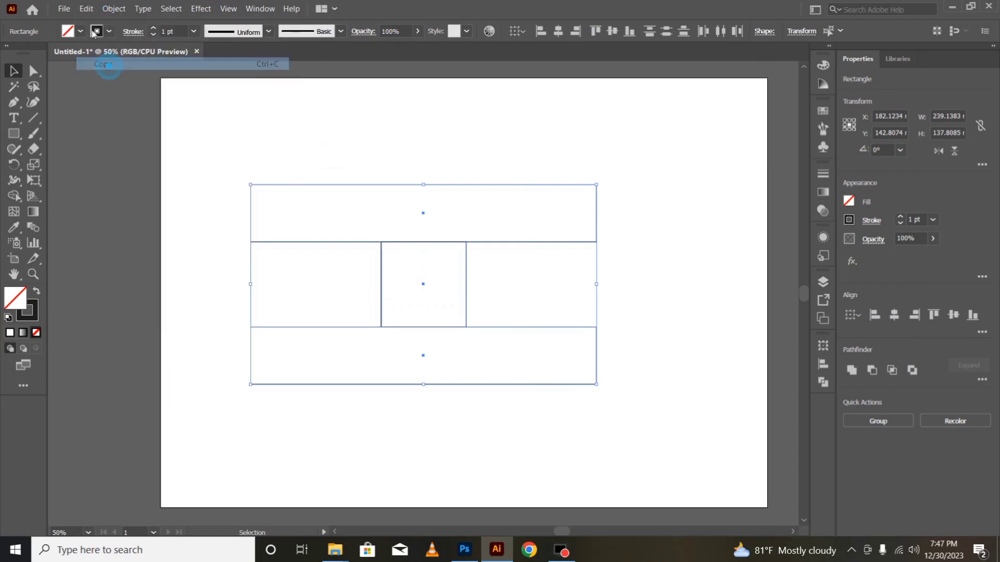
pyautogui.click(85, 11)
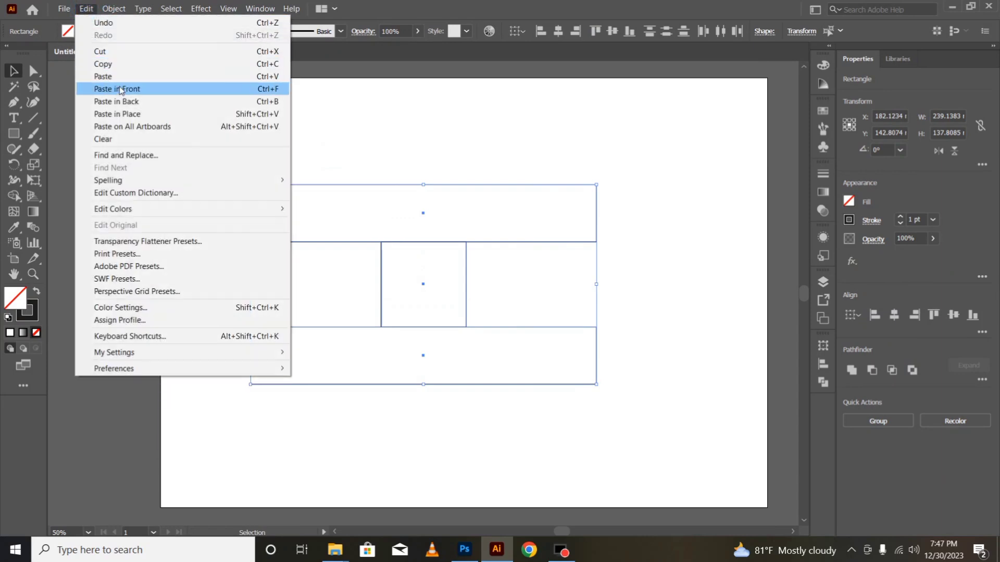
pyautogui.click(120, 90)
pyautogui.moveTo(604, 186); pyautogui.dragTo(580, 403)
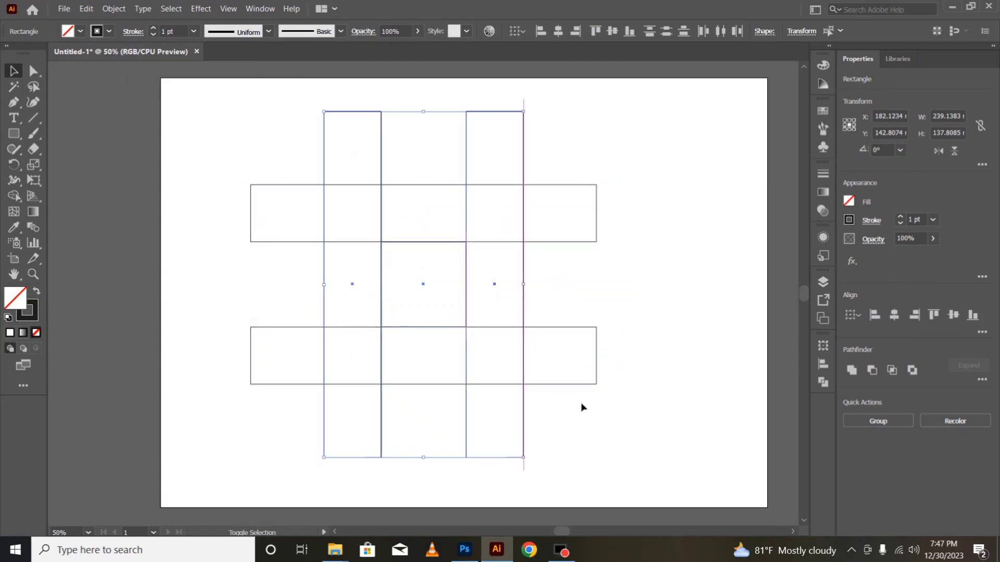
pyautogui.scroll(1, 699, 371)
pyautogui.click(695, 362)
# Step: Scale all the crossed bars down proportionally to about 169 mm square and move them near the artboard's middle
pyautogui.moveTo(225, 146); pyautogui.dragTo(647, 475)
pyautogui.moveTo(254, 140); pyautogui.dragTo(357, 241)
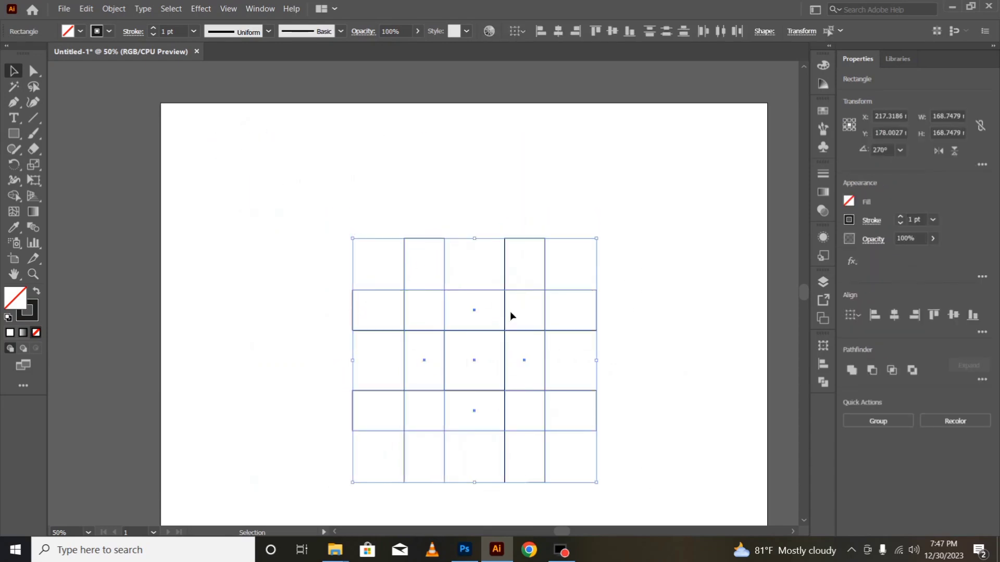
pyautogui.moveTo(487, 333); pyautogui.dragTo(480, 265)
pyautogui.press('a')
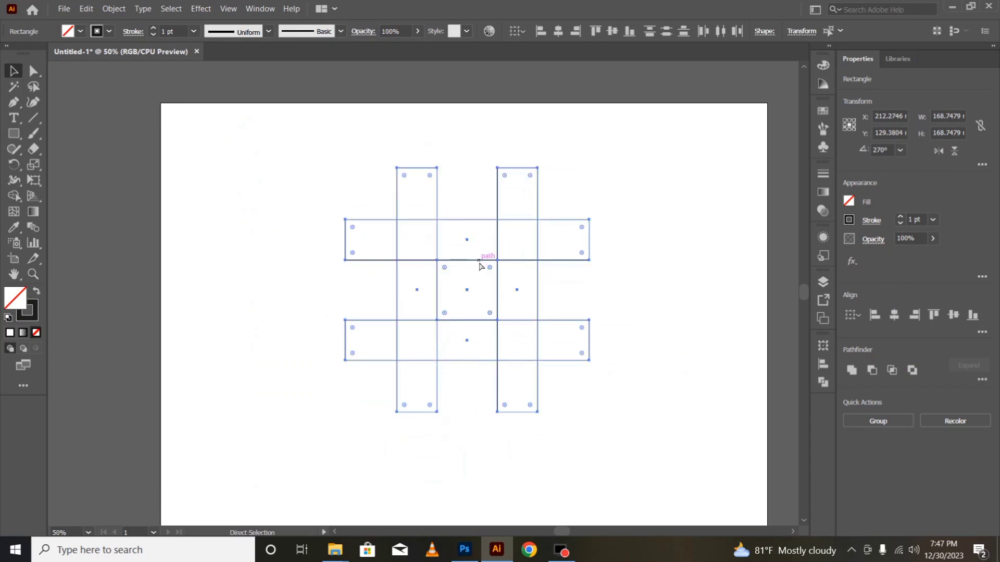
pyautogui.hotkey('ctrl', '=')
pyautogui.press('v')
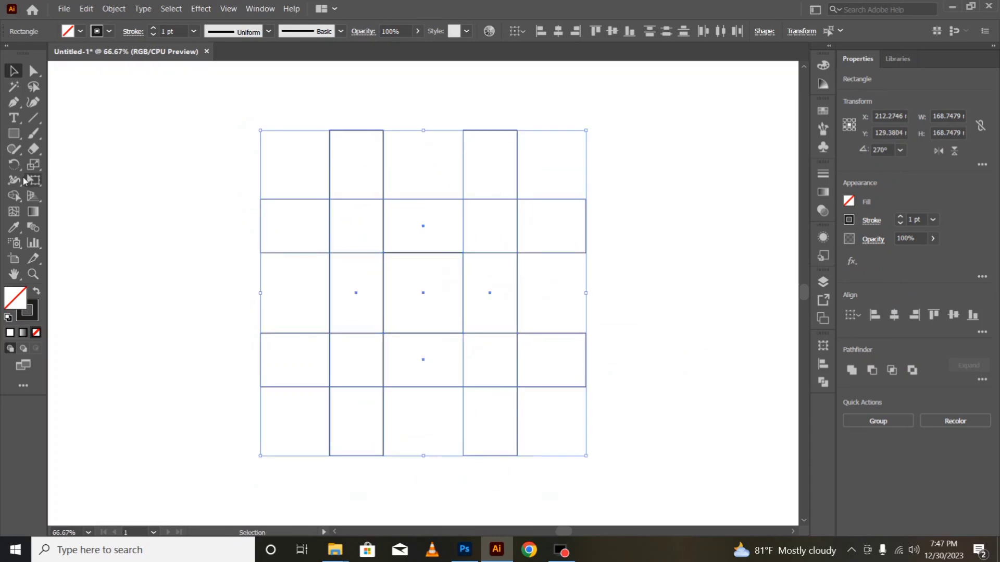
# Step: Swap the fill and stroke colours and remove the outer projecting ends of the crossed bars with the Shape Builder
pyautogui.click(12, 194)
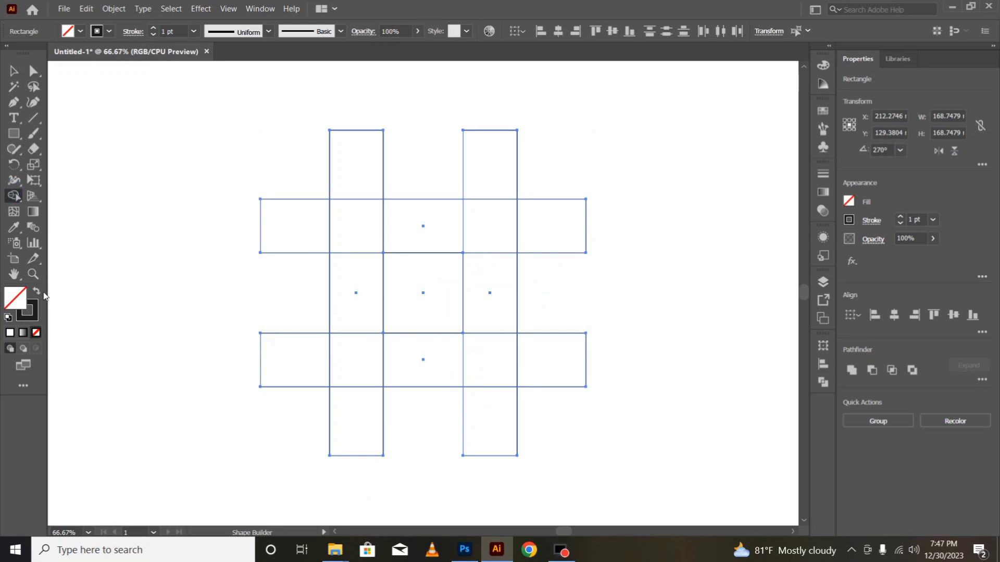
pyautogui.click(37, 292)
pyautogui.moveTo(291, 426)
pyautogui.mouseDown()
pyautogui.moveTo(343, 154)
pyautogui.moveTo(552, 209)
pyautogui.moveTo(565, 419)
pyautogui.moveTo(326, 426)
pyautogui.moveTo(312, 412)
pyautogui.mouseUp()
# Step: Merge the remaining regions into four interlocking bars around a separate centre square with the Shape Builder
pyautogui.moveTo(409, 230); pyautogui.dragTo(496, 237)
pyautogui.moveTo(484, 282); pyautogui.dragTo(496, 356)
pyautogui.moveTo(437, 366); pyautogui.dragTo(356, 369)
pyautogui.moveTo(361, 303); pyautogui.dragTo(357, 234)
pyautogui.click(413, 284)
pyautogui.click(13, 71)
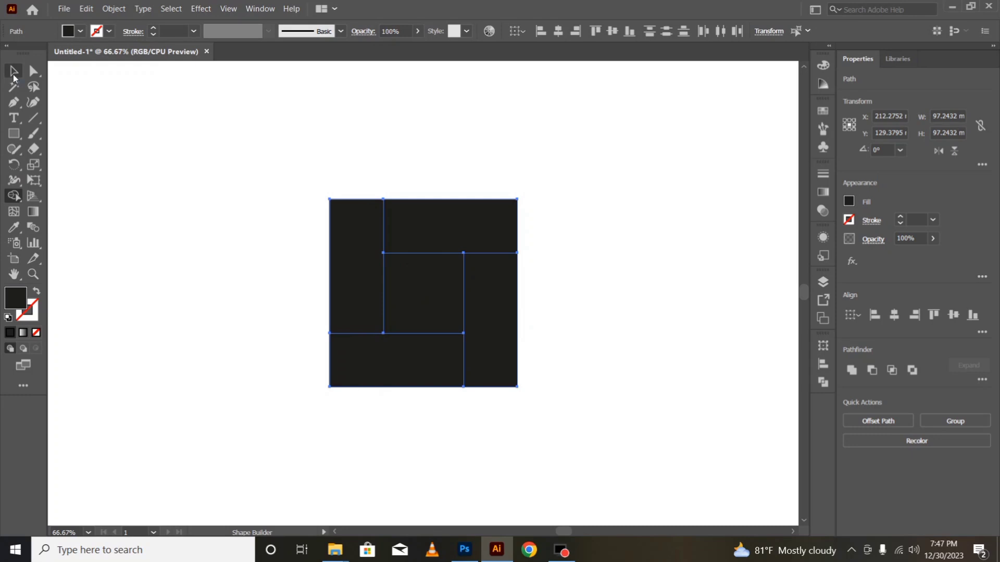
pyautogui.click(242, 291)
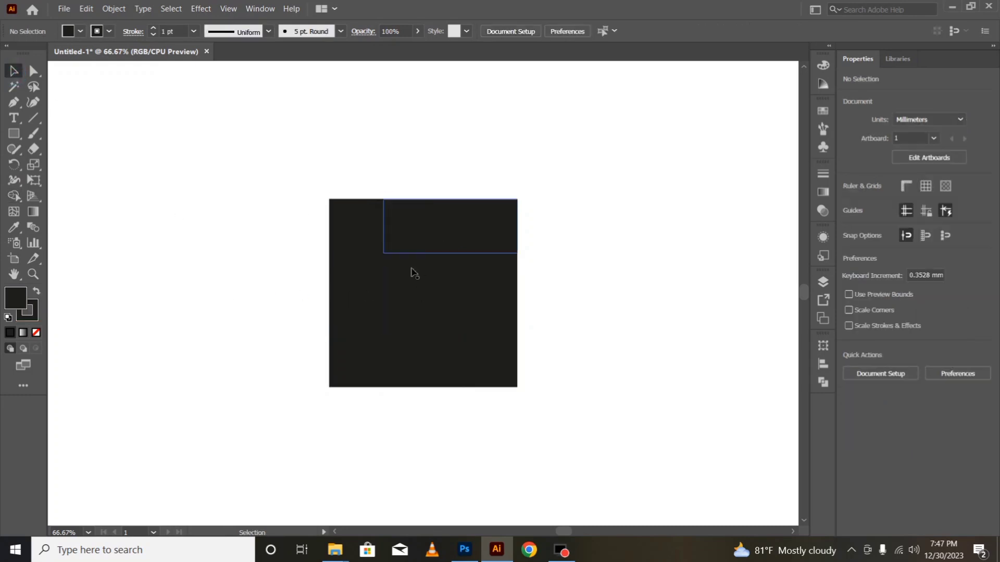
# Step: Round the outer top-left, top-right and bottom-left corners of the black square to about 27.8 mm
pyautogui.click(33, 71)
pyautogui.moveTo(252, 147); pyautogui.dragTo(575, 406)
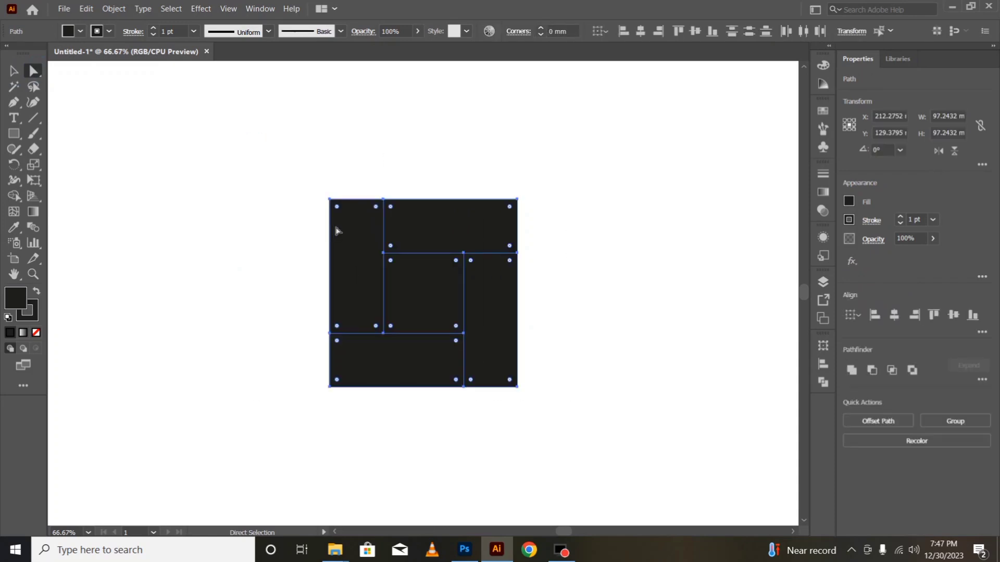
pyautogui.click(510, 206)
pyautogui.click(337, 381)
pyautogui.moveTo(337, 208); pyautogui.dragTo(419, 286)
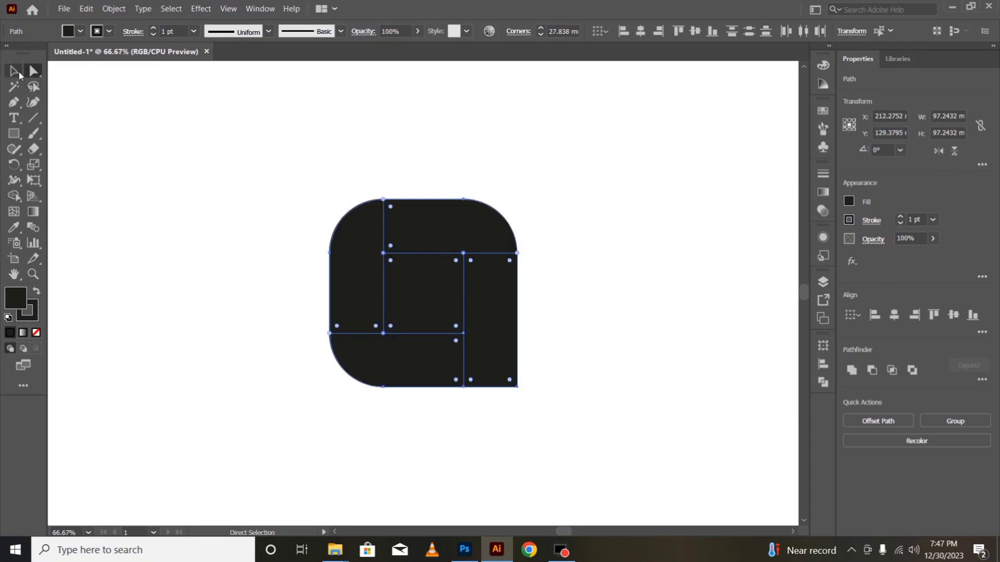
# Step: Copy all the black shapes and paste the duplicate in front
pyautogui.click(14, 70)
pyautogui.moveTo(310, 188); pyautogui.dragTo(591, 423)
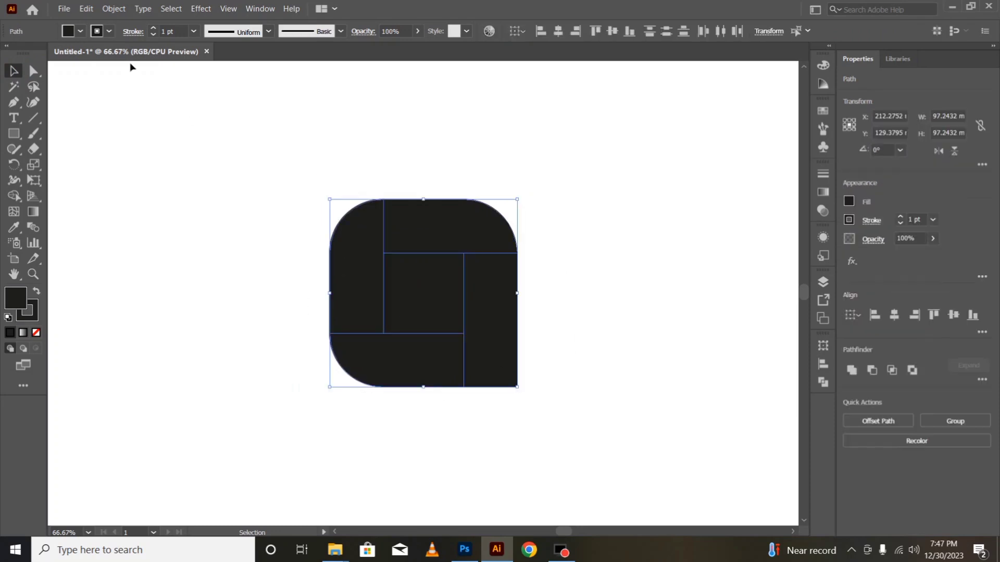
pyautogui.click(86, 8)
pyautogui.click(103, 64)
pyautogui.click(86, 8)
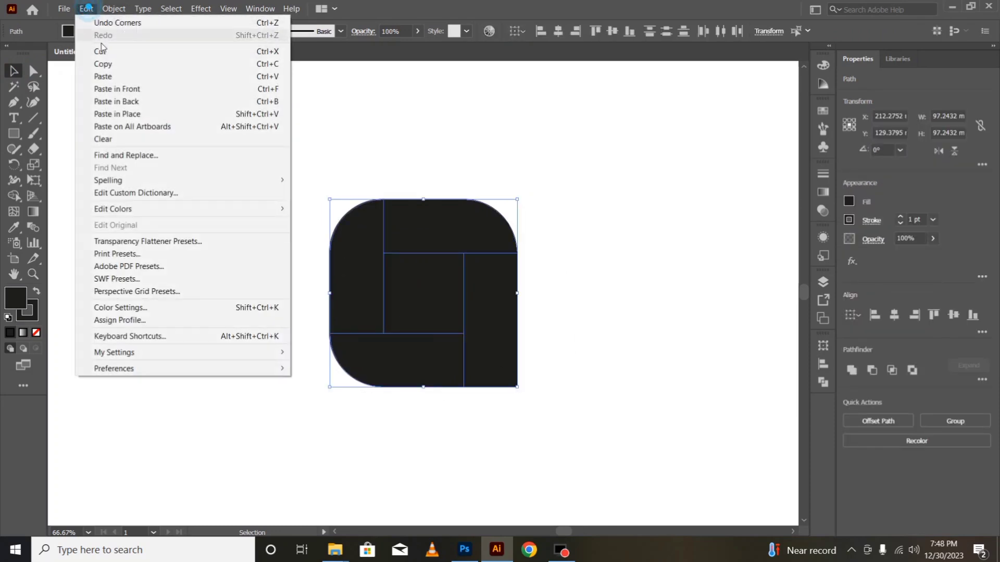
pyautogui.click(118, 88)
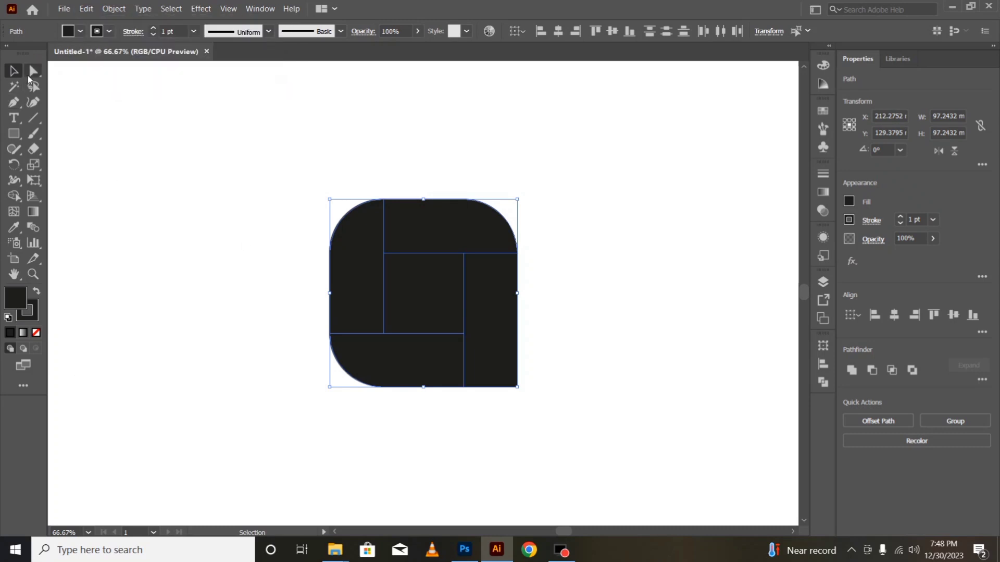
# Step: Round all four corners of the centre square to about 14 mm
pyautogui.click(31, 73)
pyautogui.click(391, 260)
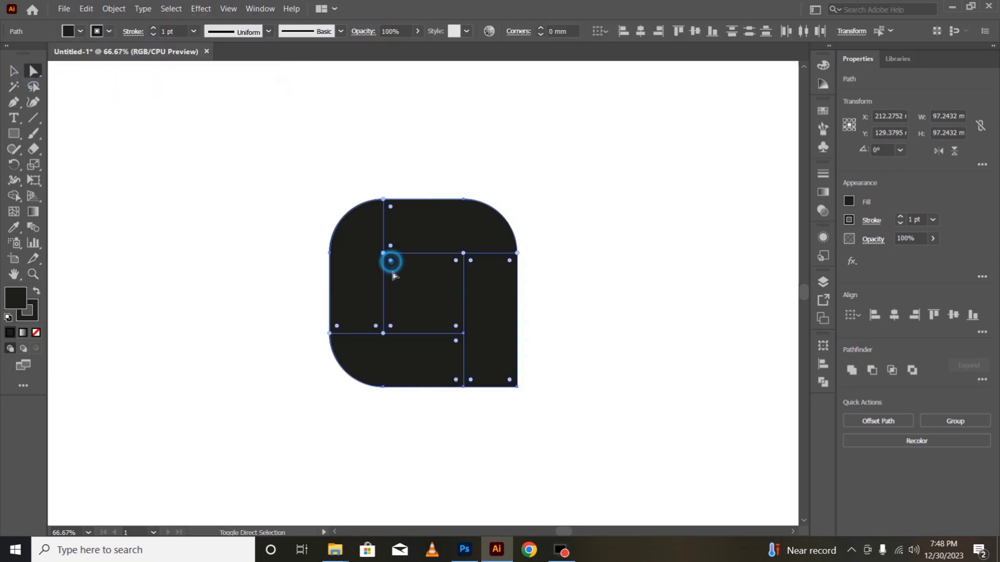
pyautogui.click(392, 329)
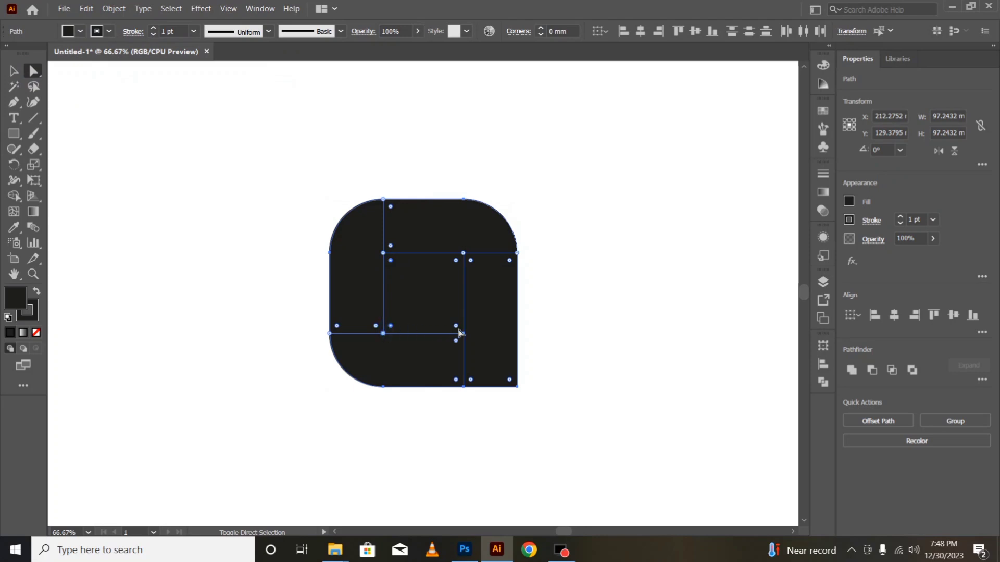
pyautogui.click(459, 264)
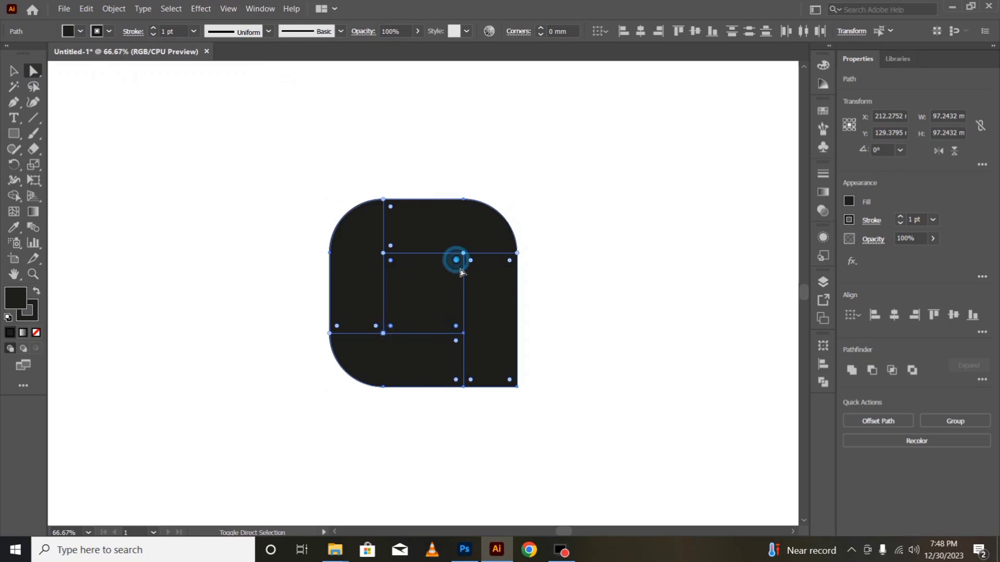
pyautogui.moveTo(459, 265); pyautogui.dragTo(439, 281)
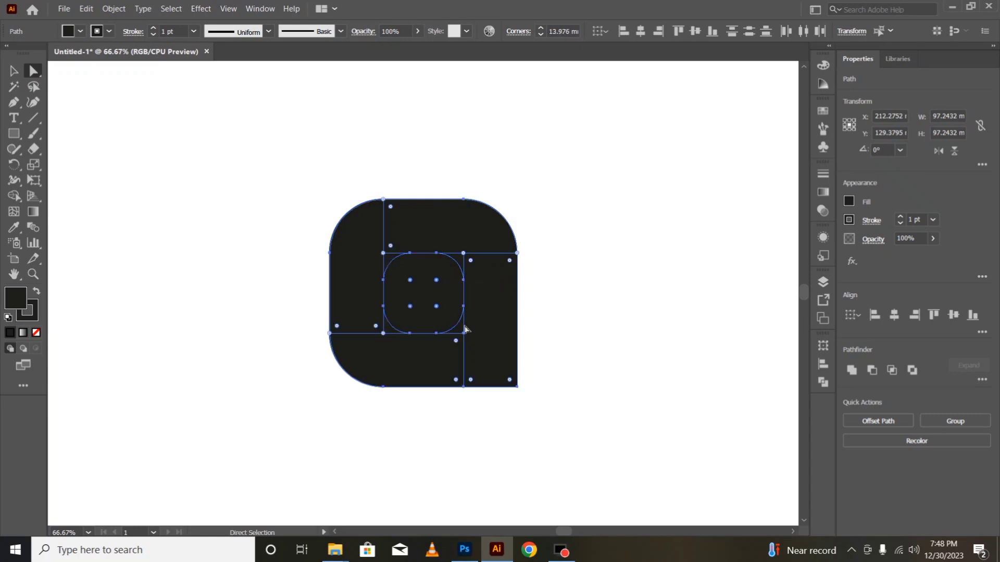
# Step: Fully round the right bar's bottom-left corner, and round the outer end corners of the left, top and right bars to about 17.1 mm
pyautogui.moveTo(472, 381); pyautogui.dragTo(553, 349)
pyautogui.moveTo(510, 260); pyautogui.dragTo(512, 271)
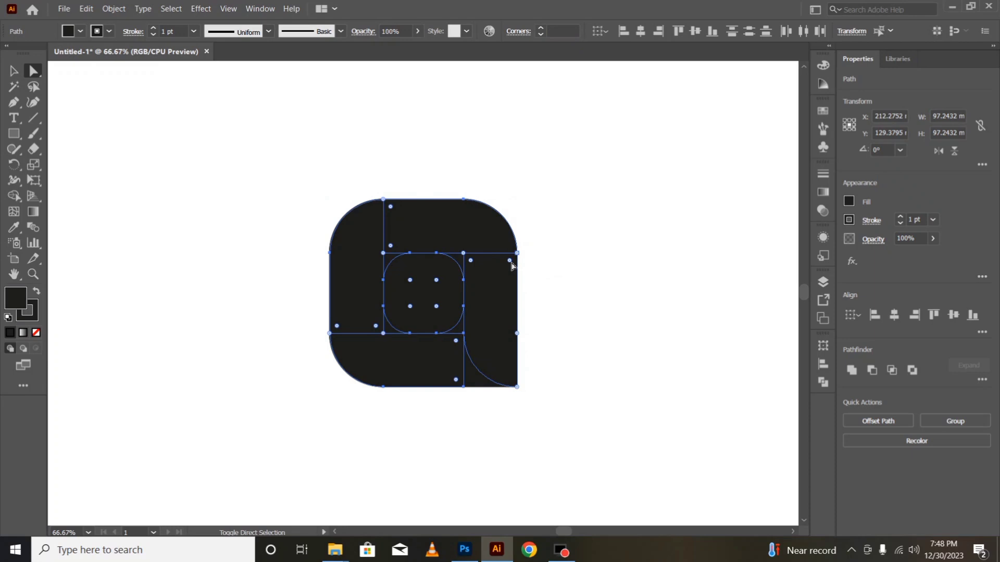
pyautogui.click(509, 261)
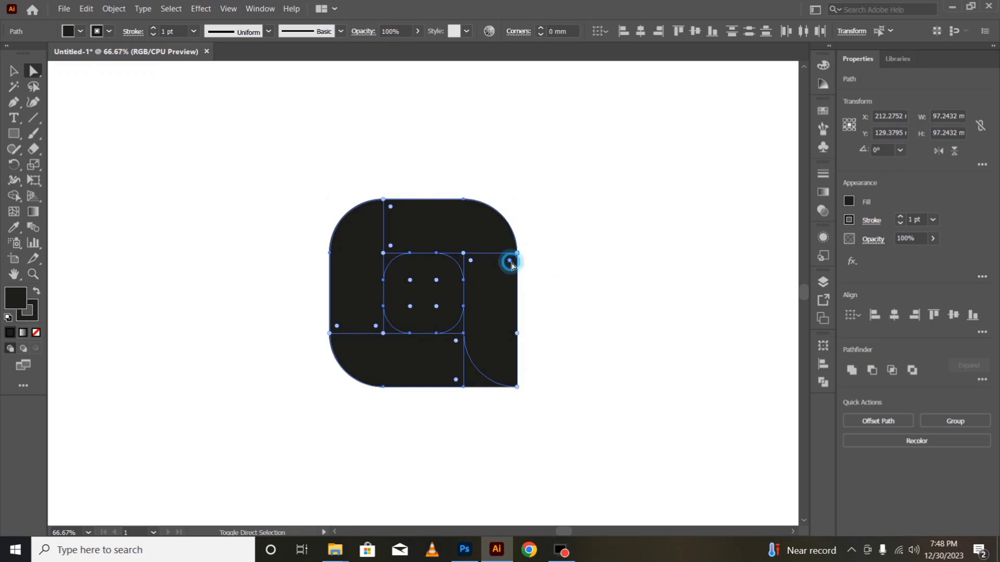
pyautogui.click(391, 207)
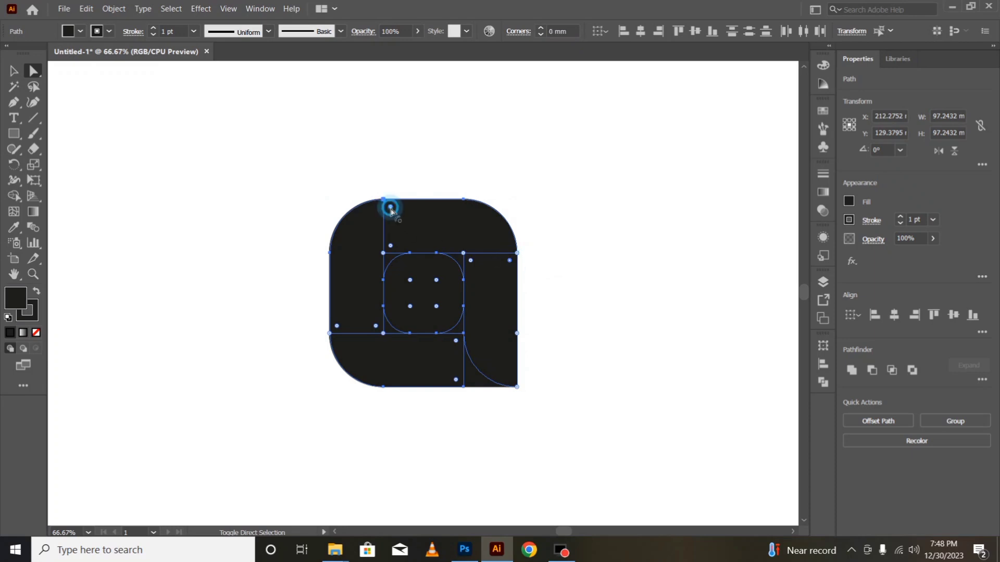
pyautogui.keyDown('shift'); pyautogui.click(337, 326); pyautogui.keyUp('shift')
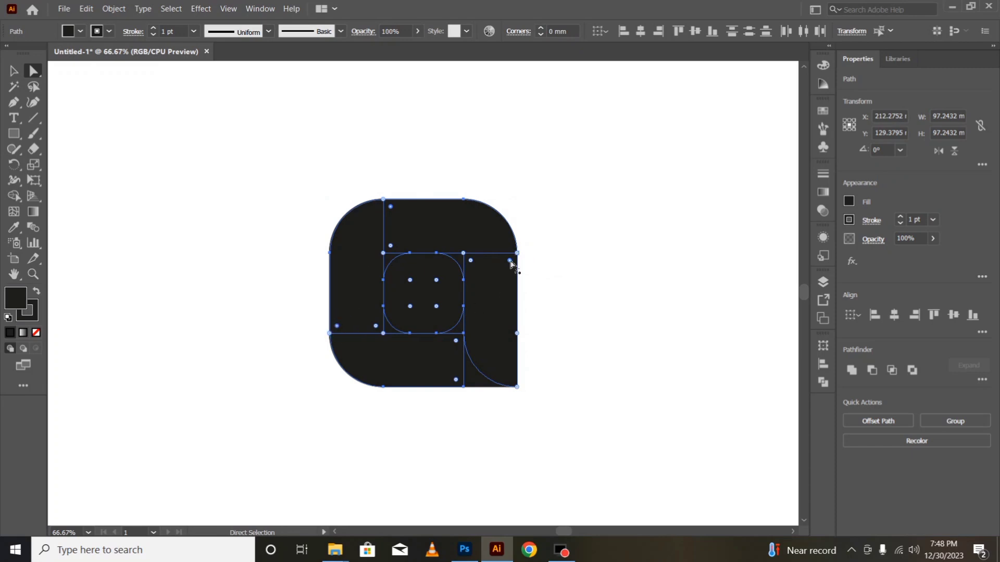
pyautogui.moveTo(511, 263); pyautogui.dragTo(503, 310)
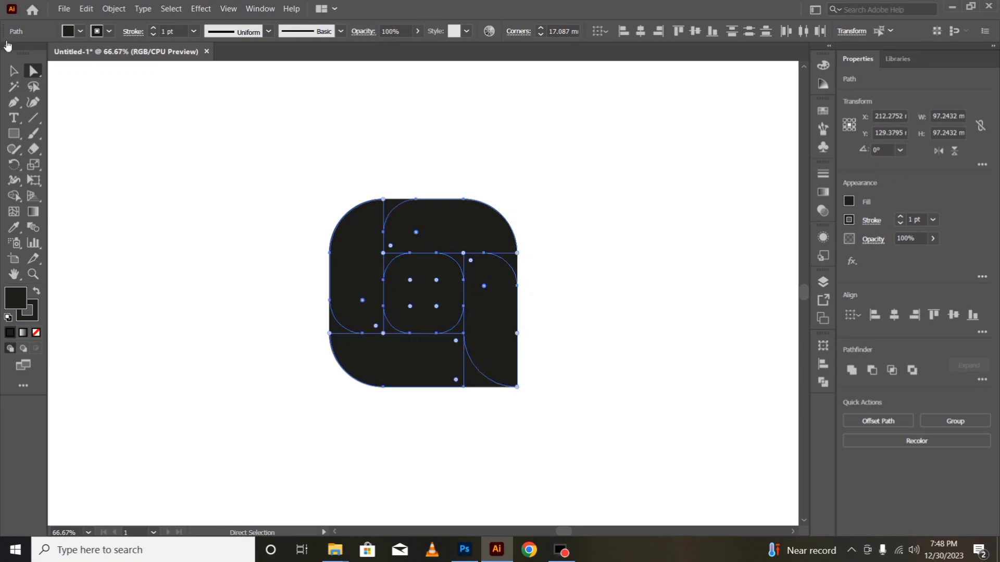
# Step: Merge the leftover corner slivers into their neighbouring bars with the Shape Builder so the four bars overlap in curved joints
pyautogui.click(14, 70)
pyautogui.click(232, 304)
pyautogui.moveTo(265, 204); pyautogui.dragTo(610, 419)
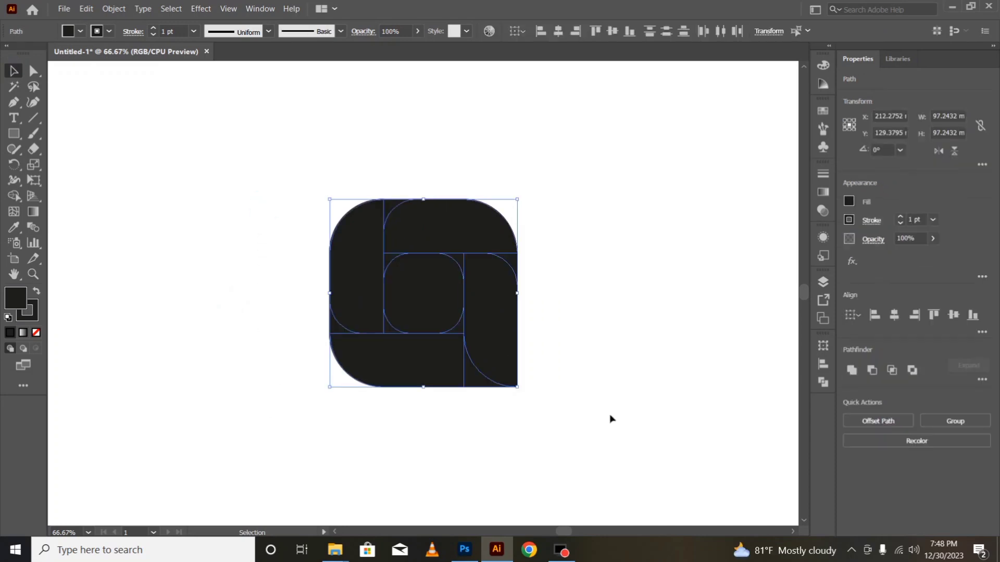
pyautogui.click(14, 195)
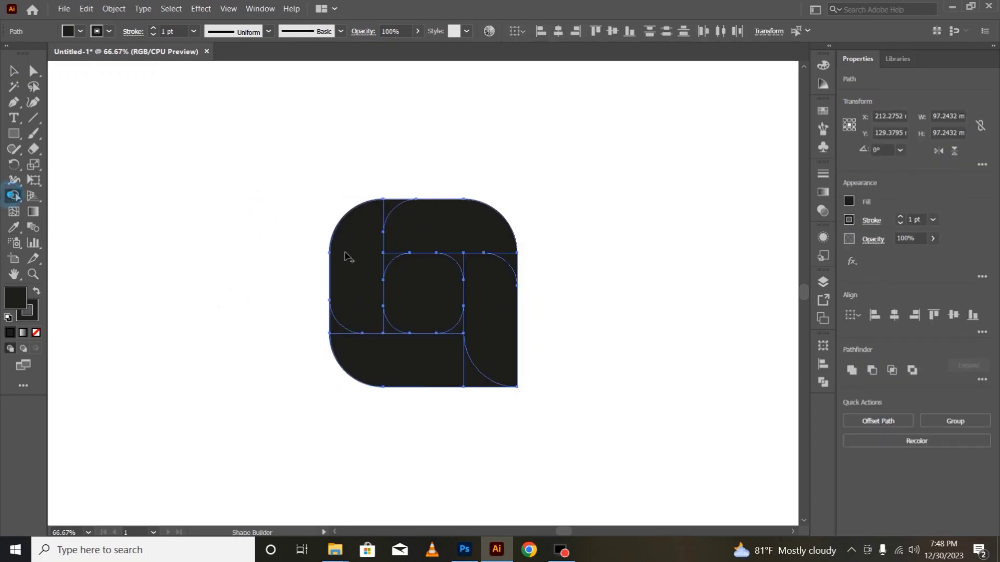
pyautogui.click(373, 227)
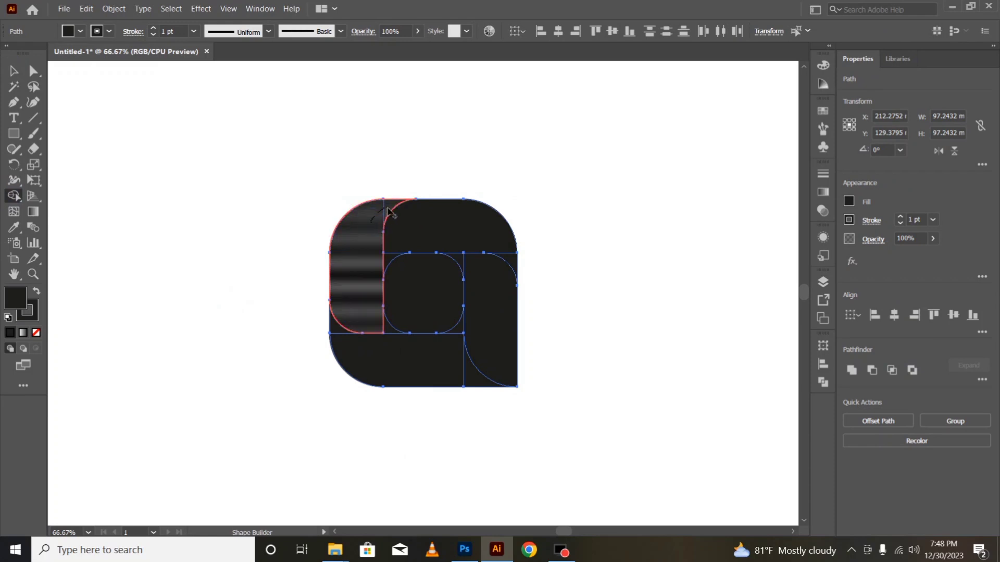
pyautogui.click(402, 241)
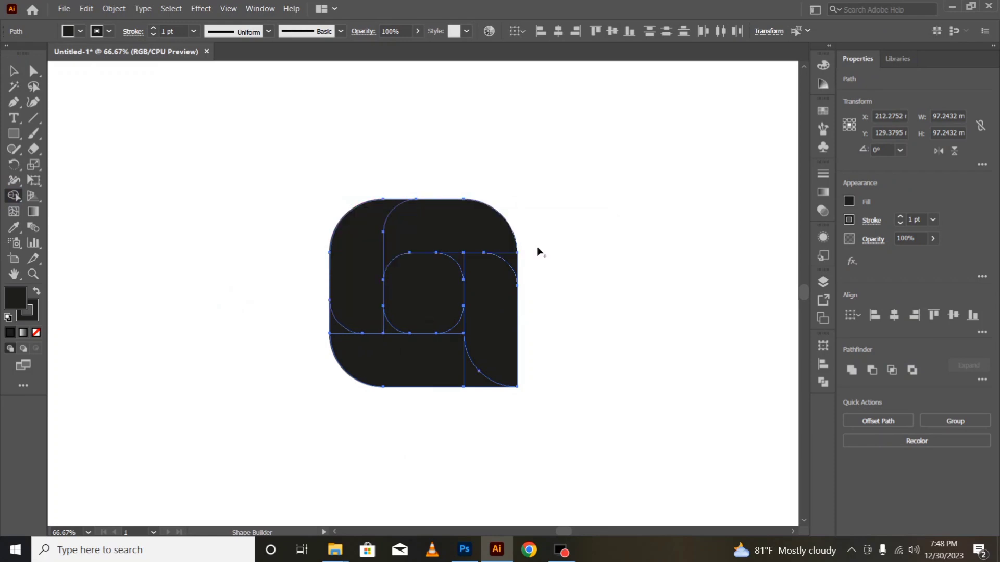
pyautogui.click(503, 252)
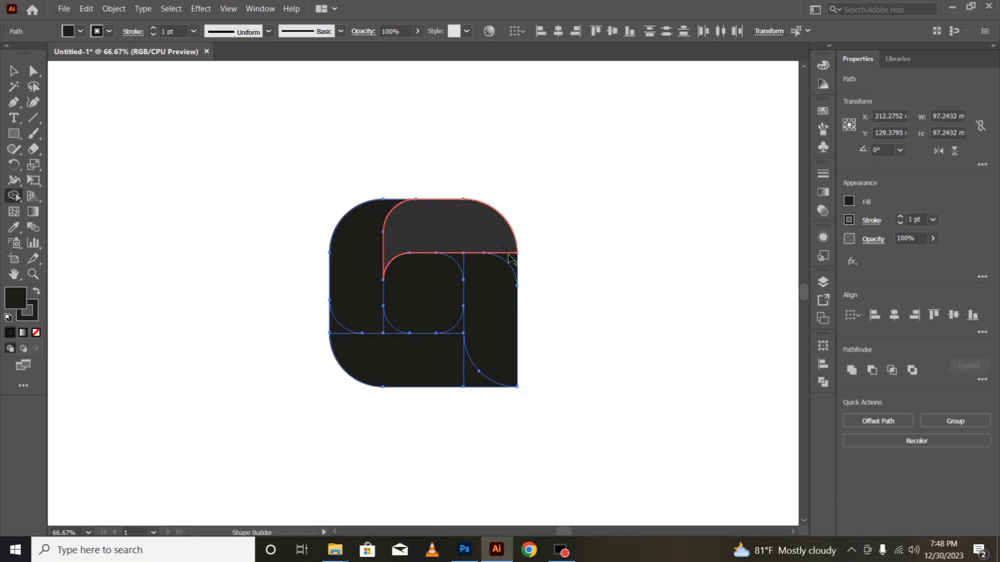
pyautogui.click(344, 351)
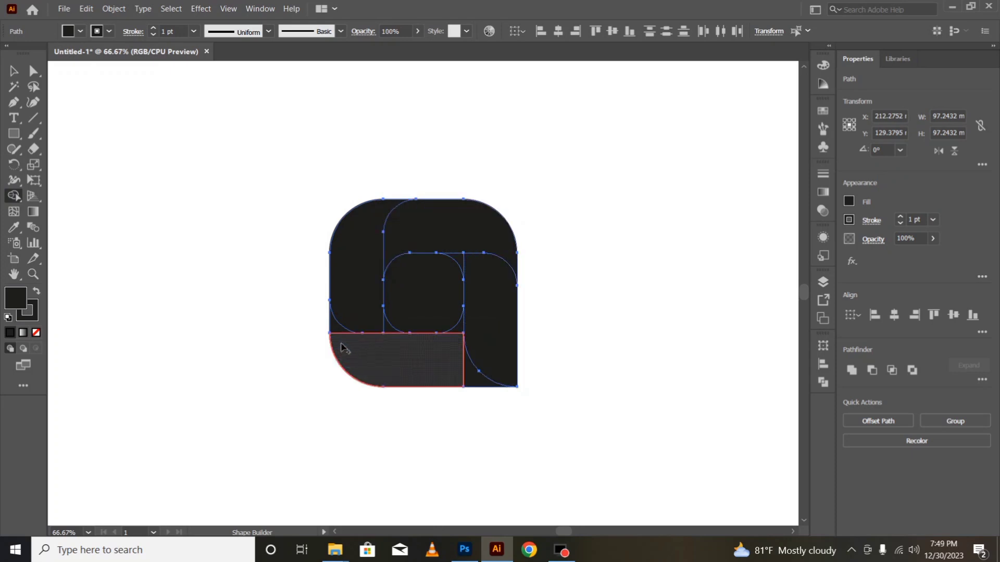
pyautogui.moveTo(339, 340); pyautogui.dragTo(388, 328)
pyautogui.click(383, 328)
pyautogui.click(14, 71)
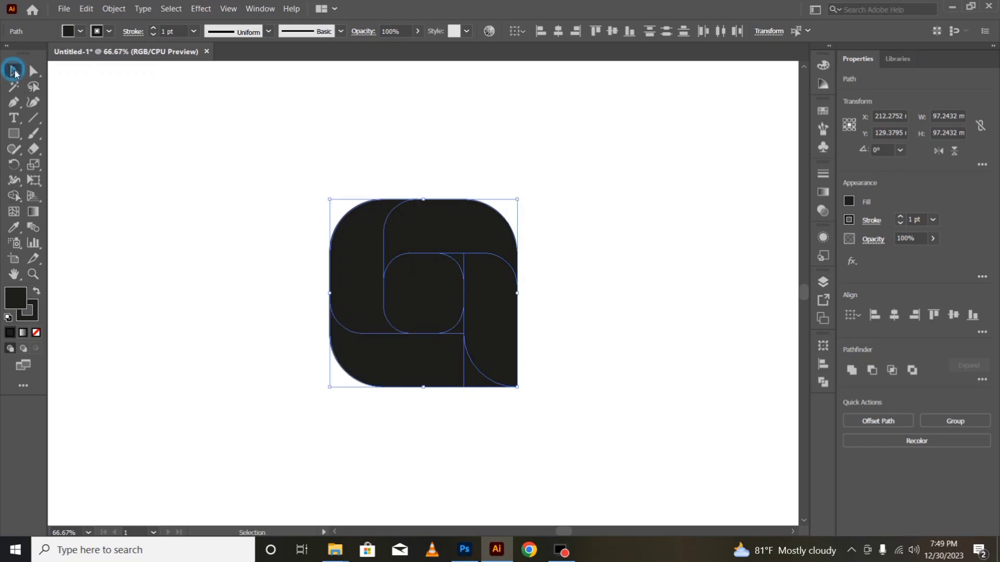
pyautogui.click(241, 354)
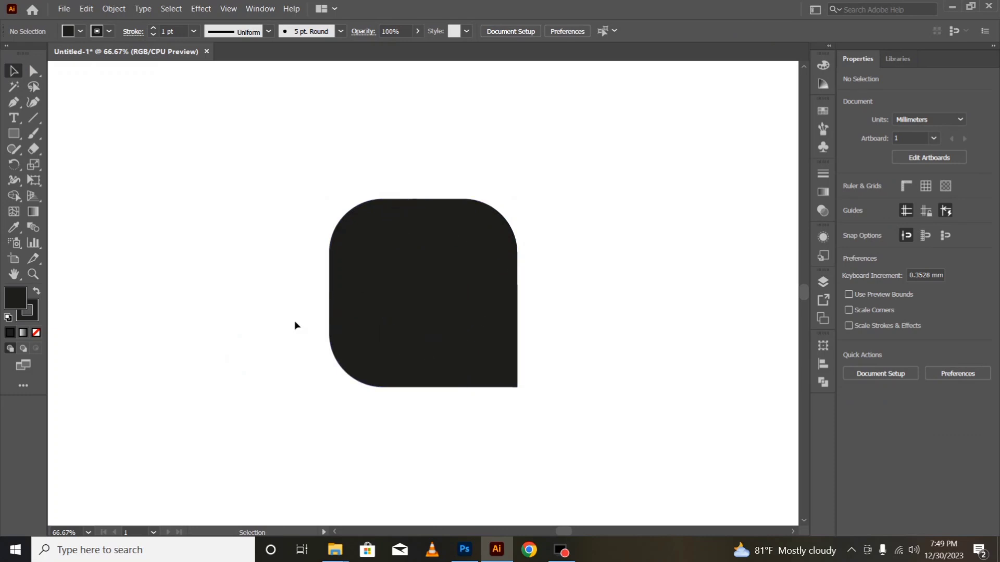
# Step: Select the four outer bars together and move them clear of the centre square and leftover shapes
pyautogui.click(347, 279)
pyautogui.keyDown('shift'); pyautogui.click(455, 231); pyautogui.keyUp('shift')
pyautogui.keyDown('shift'); pyautogui.click(505, 300); pyautogui.keyUp('shift')
pyautogui.keyDown('shift'); pyautogui.click(399, 365); pyautogui.keyUp('shift')
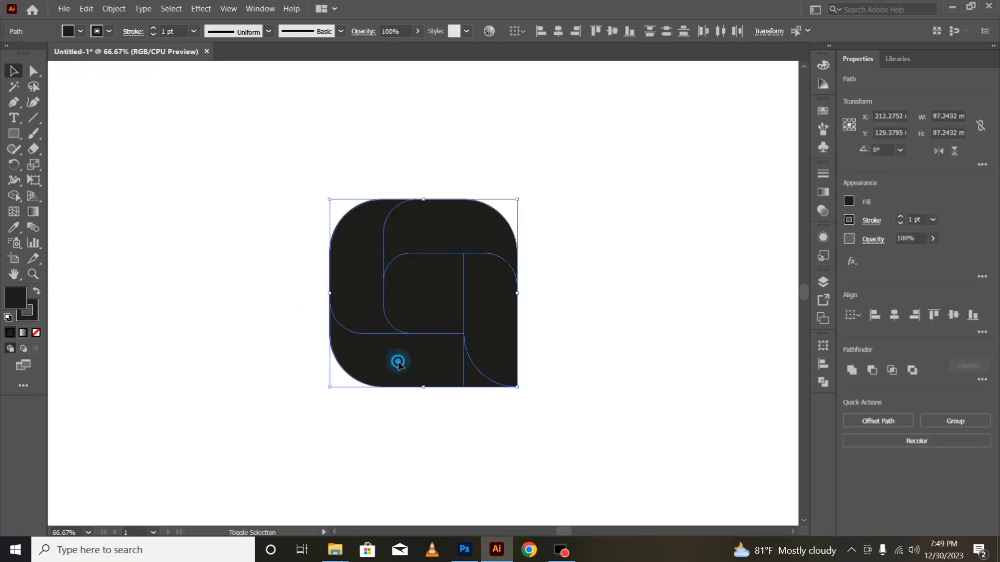
pyautogui.moveTo(399, 365); pyautogui.dragTo(168, 338)
pyautogui.moveTo(384, 399); pyautogui.dragTo(385, 400)
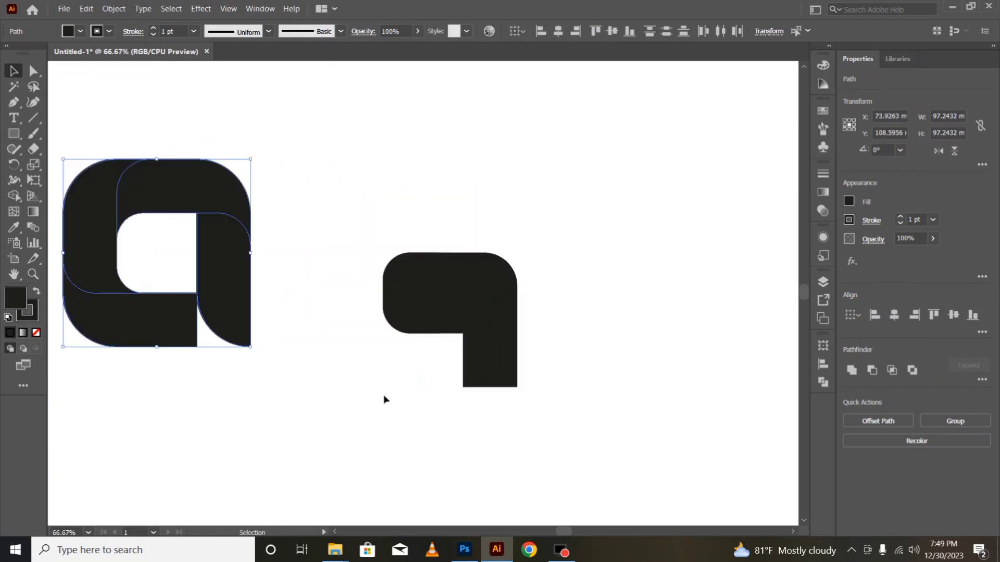
# Step: Delete the leftover shapes, including the centre square, and move the four-bar mark back to the middle of the canvas
pyautogui.click(409, 409)
pyautogui.moveTo(376, 231); pyautogui.dragTo(566, 428)
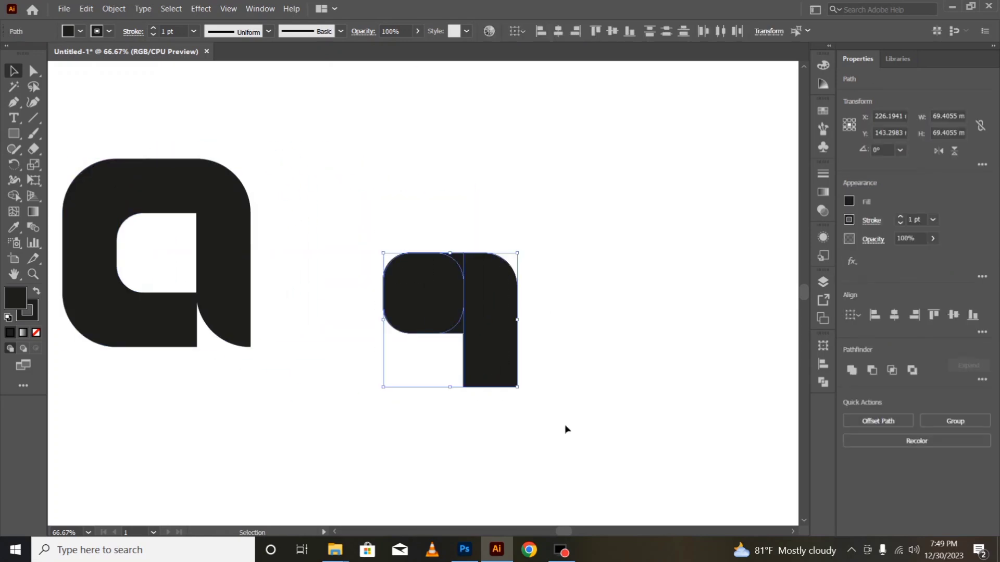
pyautogui.press('Delete')
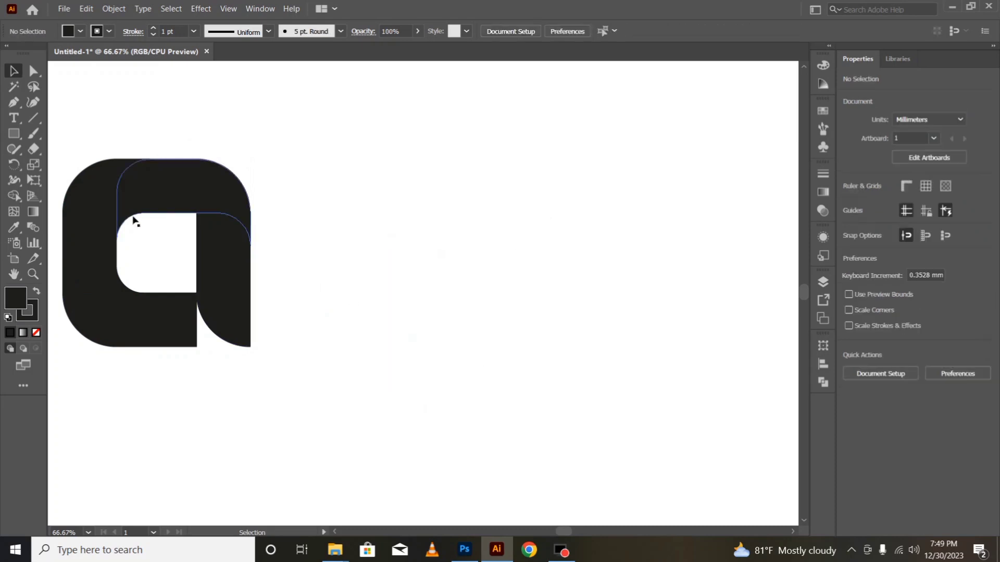
pyautogui.moveTo(72, 124); pyautogui.dragTo(399, 465)
pyautogui.moveTo(191, 197); pyautogui.dragTo(473, 210)
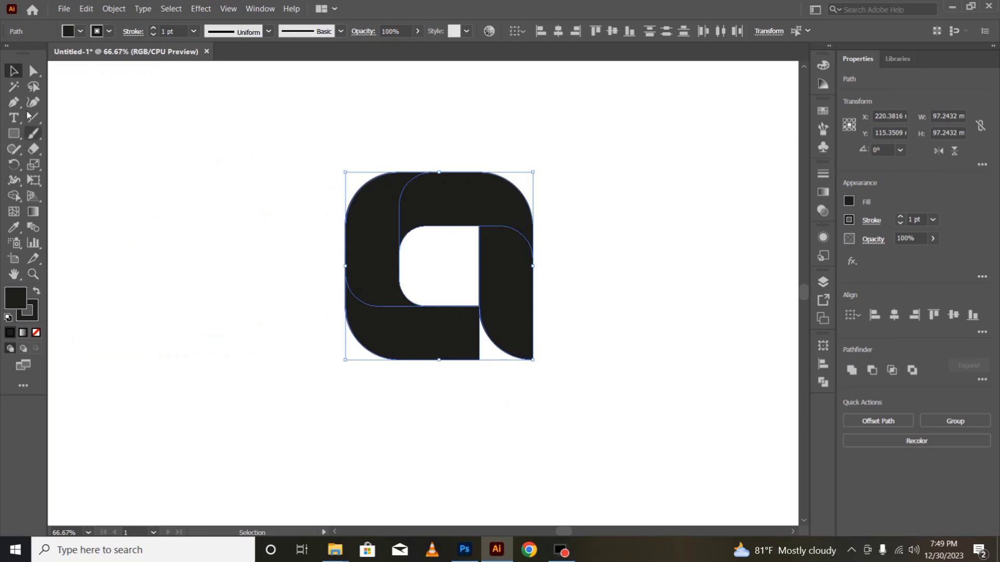
# Step: Round the inner top-right corner of the bottom bar to about 27.8 mm
pyautogui.click(33, 71)
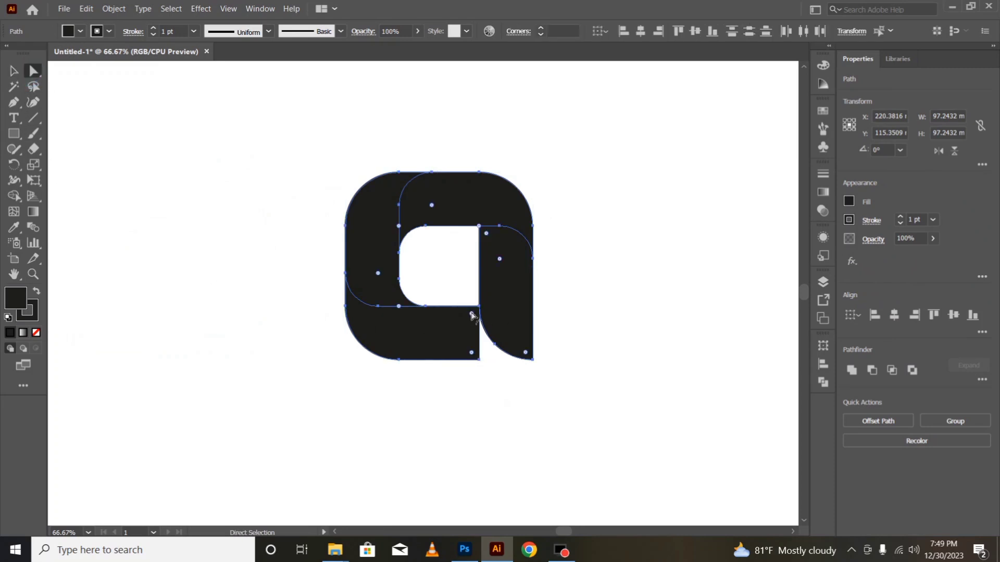
pyautogui.moveTo(472, 315); pyautogui.dragTo(396, 368)
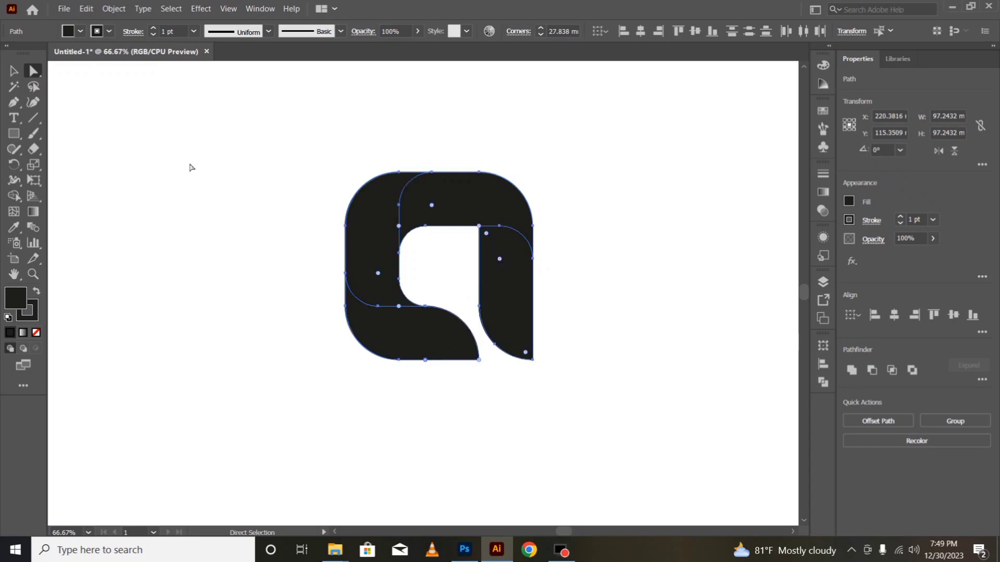
pyautogui.press('v')
pyautogui.click(336, 407)
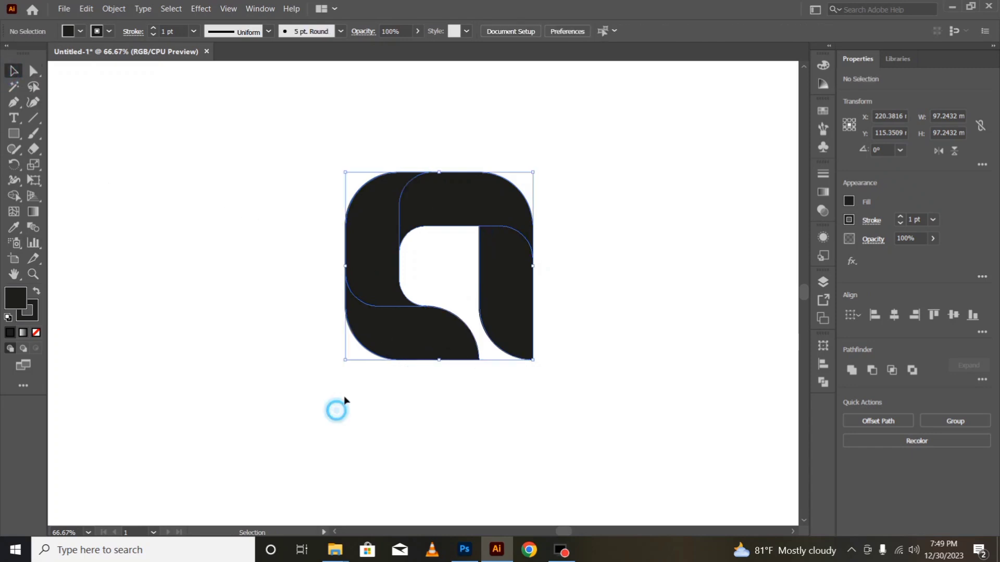
# Step: Try removing the stroke from all the shapes and selecting the left, top and right bars
pyautogui.moveTo(323, 142); pyautogui.dragTo(607, 430)
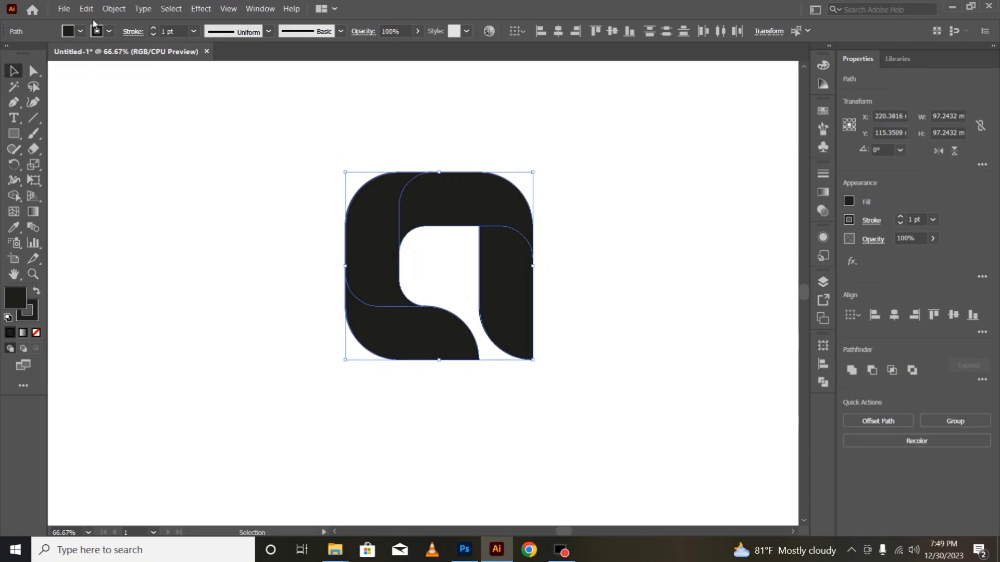
pyautogui.click(109, 33)
pyautogui.click(10, 58)
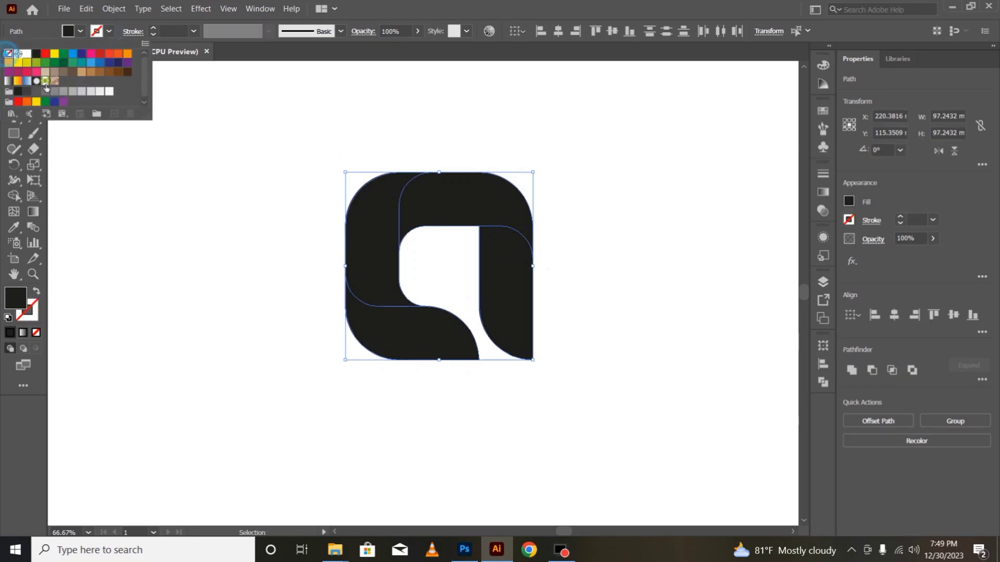
pyautogui.click(241, 311)
pyautogui.click(308, 333)
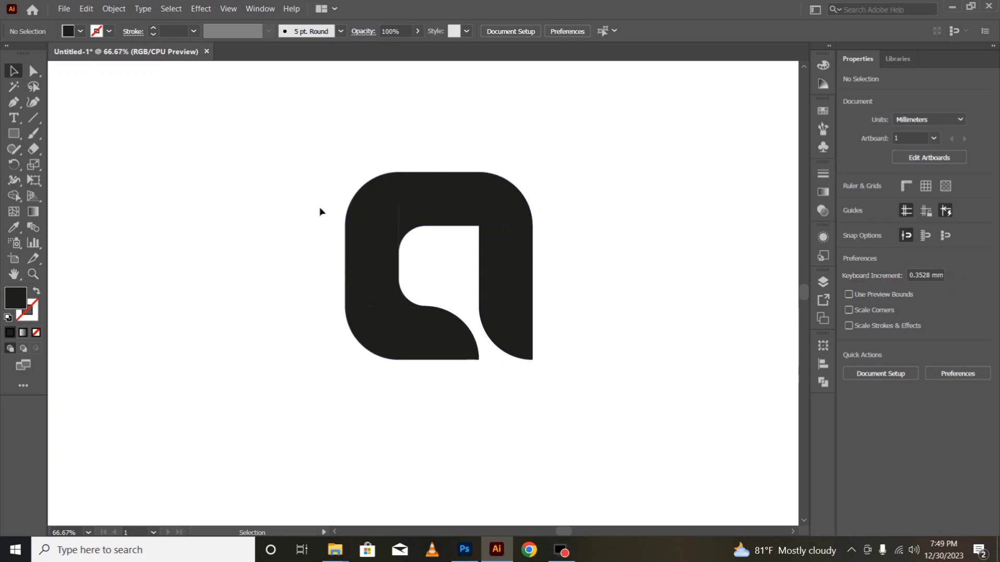
pyautogui.click(383, 251)
pyautogui.keyDown('shift'); pyautogui.click(471, 207); pyautogui.keyUp('shift')
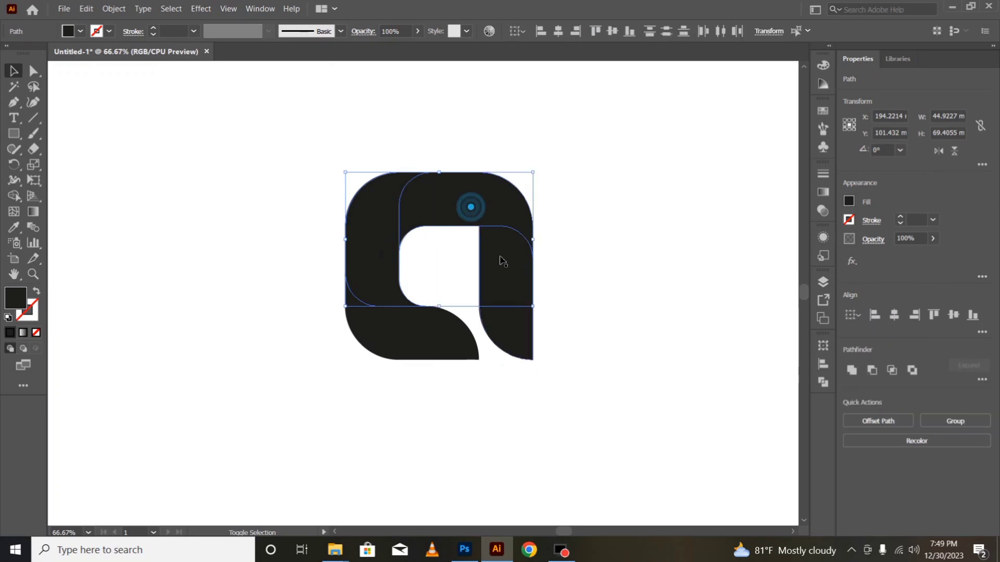
pyautogui.keyDown('shift'); pyautogui.click(510, 282); pyautogui.keyUp('shift')
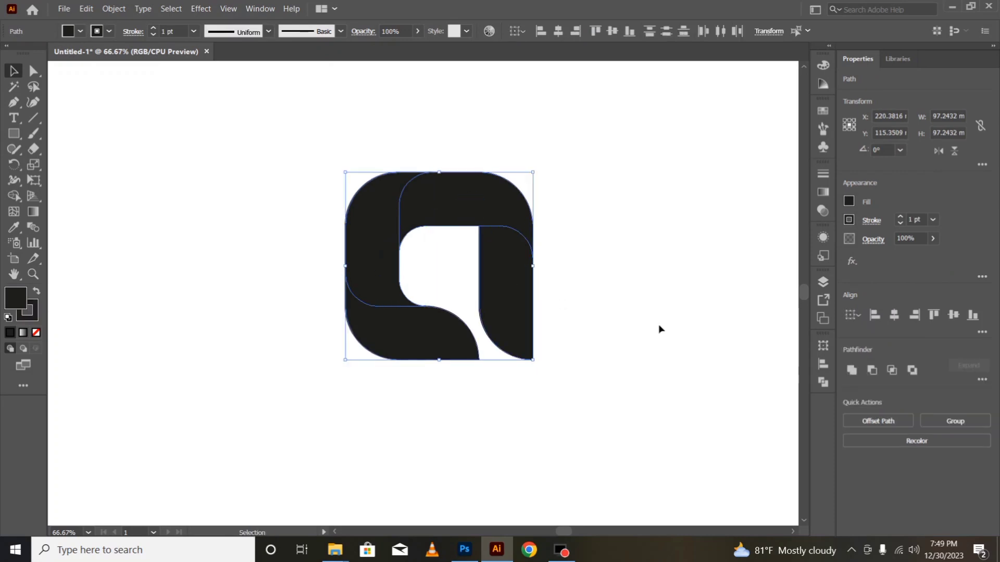
# Step: Place the four bars on the clipboard, clear all remaining shapes from the canvas, and paste the bars back in front
pyautogui.click(661, 330)
pyautogui.click(378, 255)
pyautogui.keyDown('shift'); pyautogui.click(462, 210); pyautogui.keyUp('shift')
pyautogui.keyDown('shift'); pyautogui.click(508, 279); pyautogui.keyUp('shift')
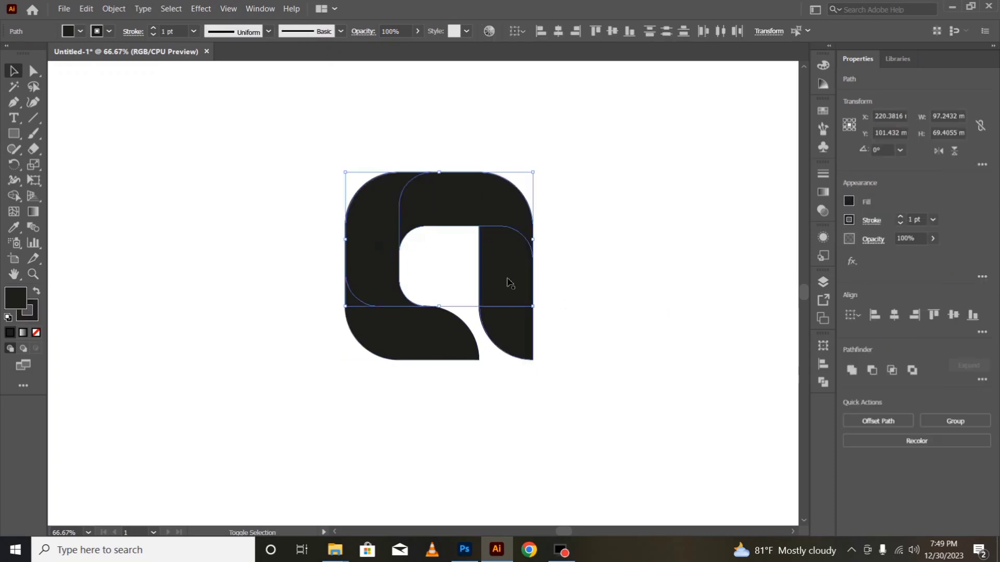
pyautogui.keyDown('shift'); pyautogui.click(425, 339); pyautogui.keyUp('shift')
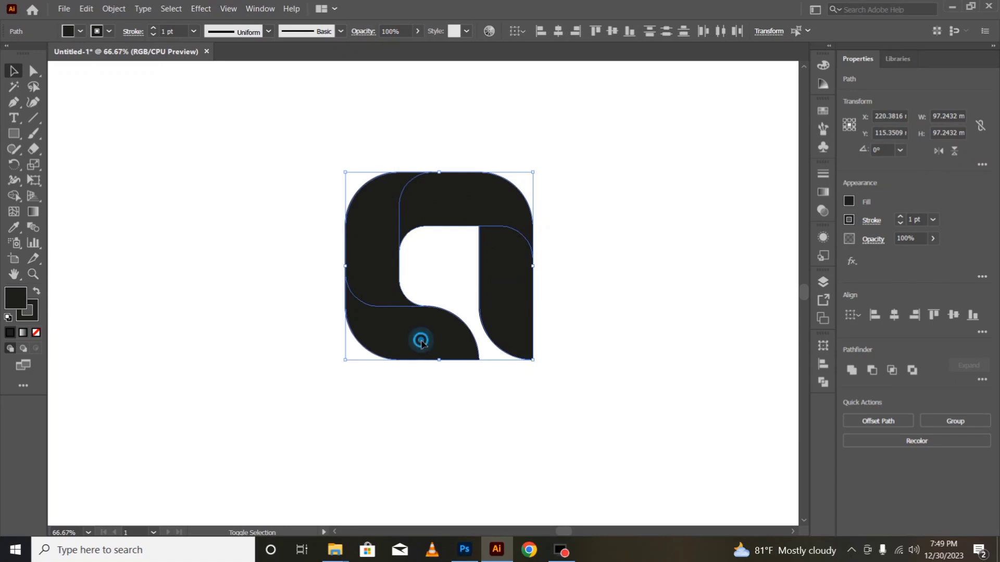
pyautogui.click(94, 10)
pyautogui.click(104, 76)
pyautogui.click(245, 242)
pyautogui.moveTo(329, 87); pyautogui.dragTo(612, 322)
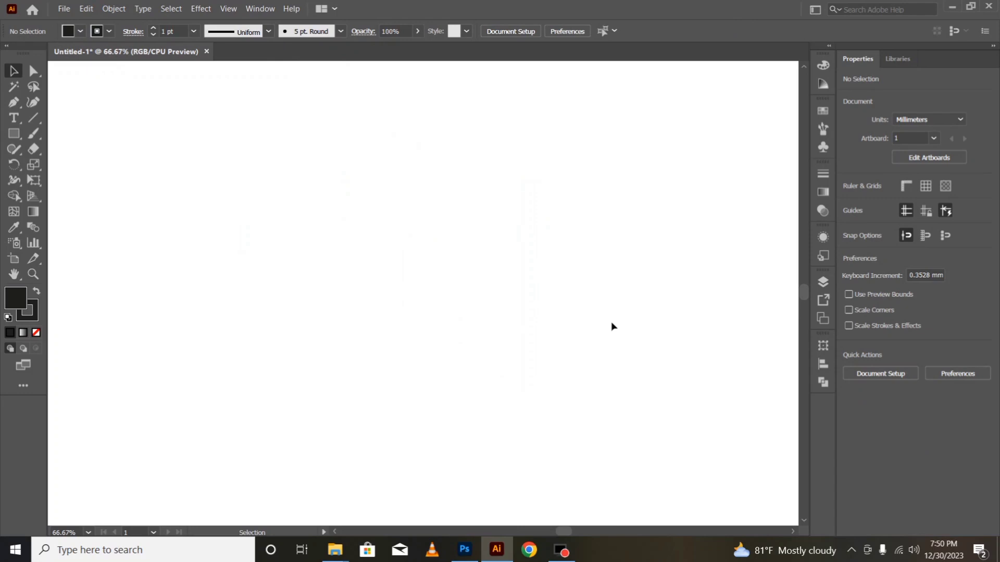
pyautogui.hotkey('ctrl', 'f')
pyautogui.click(608, 363)
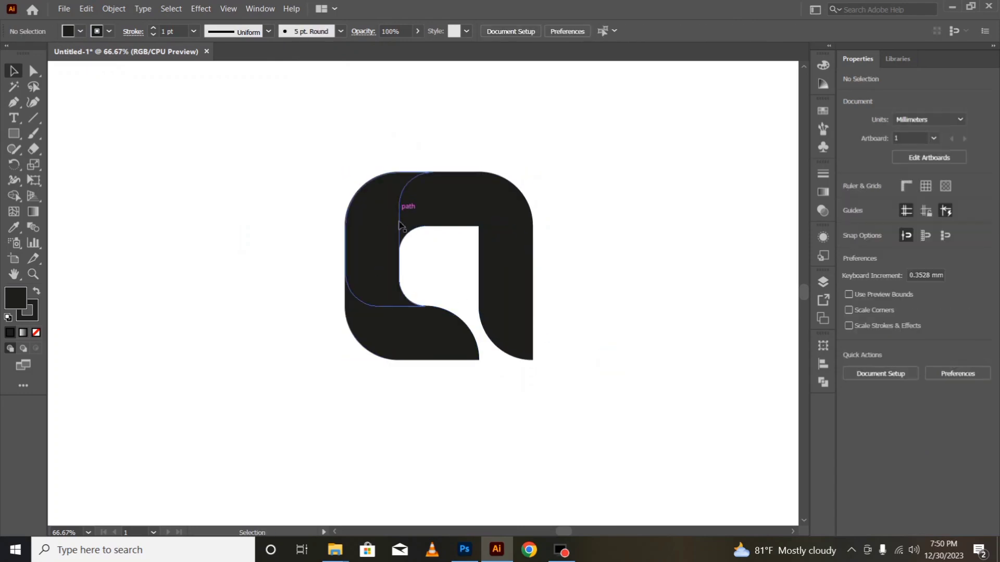
# Step: Remove the stroke from the four pasted bars
pyautogui.moveTo(299, 160); pyautogui.dragTo(552, 384)
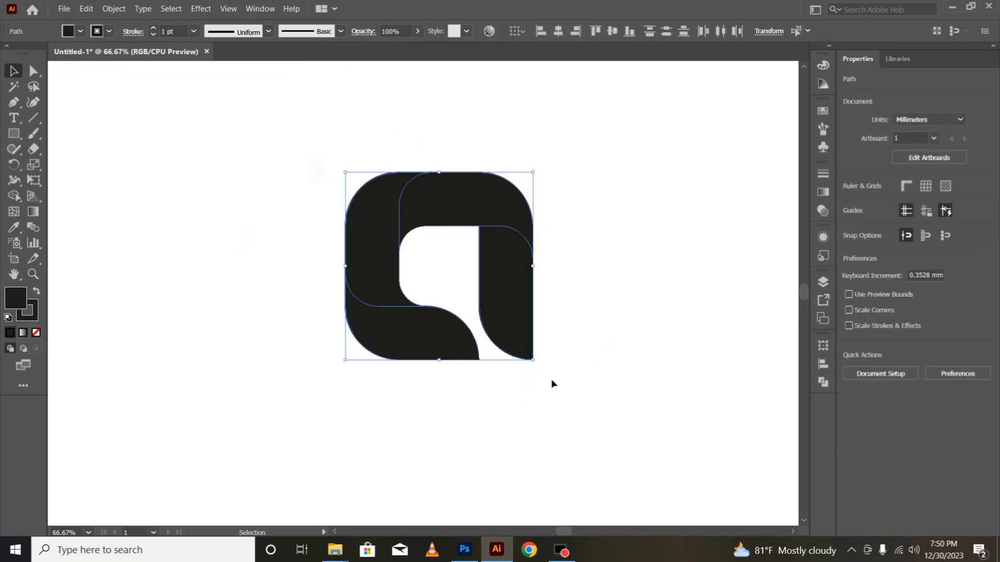
pyautogui.click(114, 31)
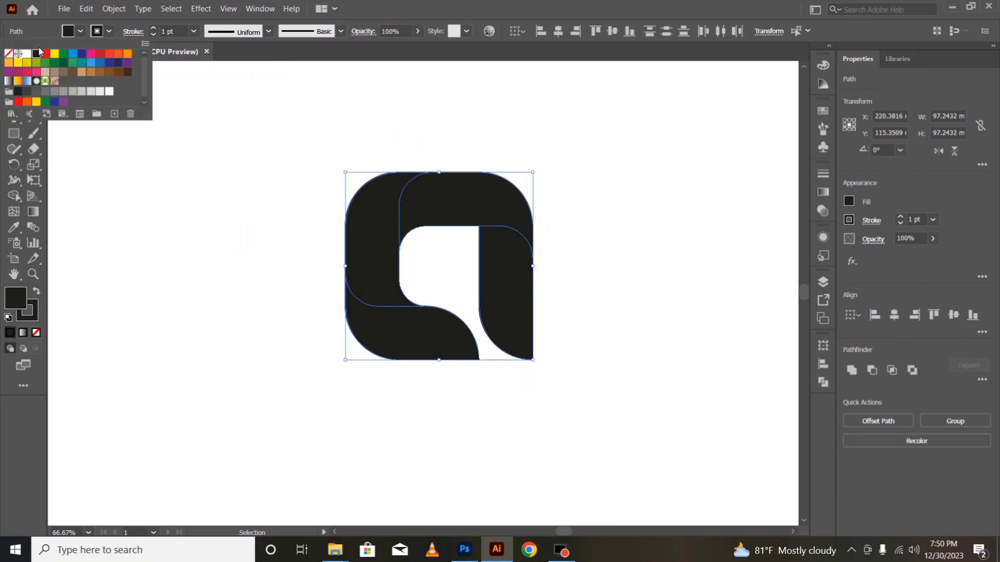
pyautogui.click(11, 53)
pyautogui.click(169, 222)
pyautogui.click(617, 297)
# Step: Fill all four bars with the white-to-black linear gradient and change its dark end stop to a dark indigo swatch
pyautogui.moveTo(261, 118); pyautogui.dragTo(485, 349)
pyautogui.click(824, 191)
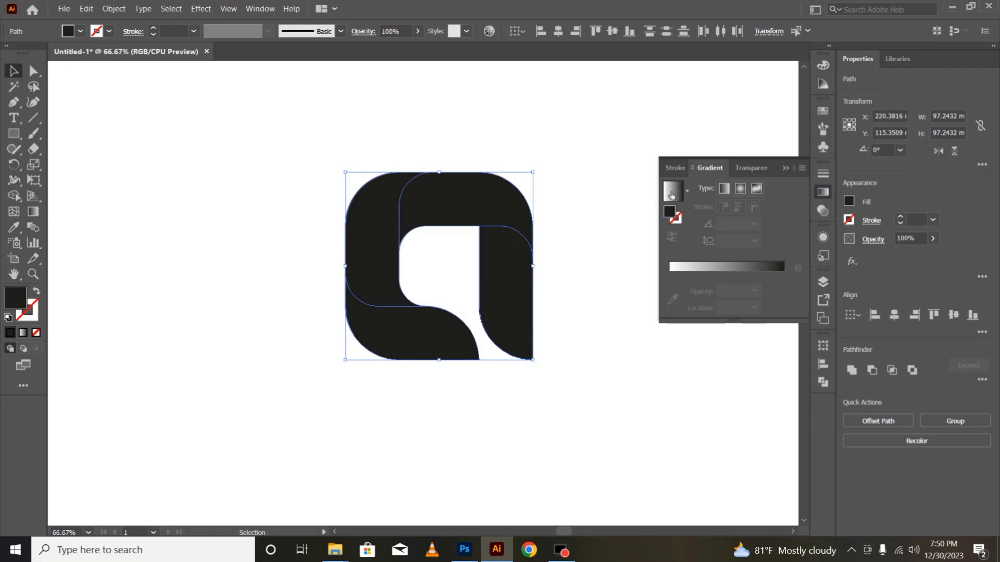
pyautogui.click(672, 195)
pyautogui.doubleClick(784, 275)
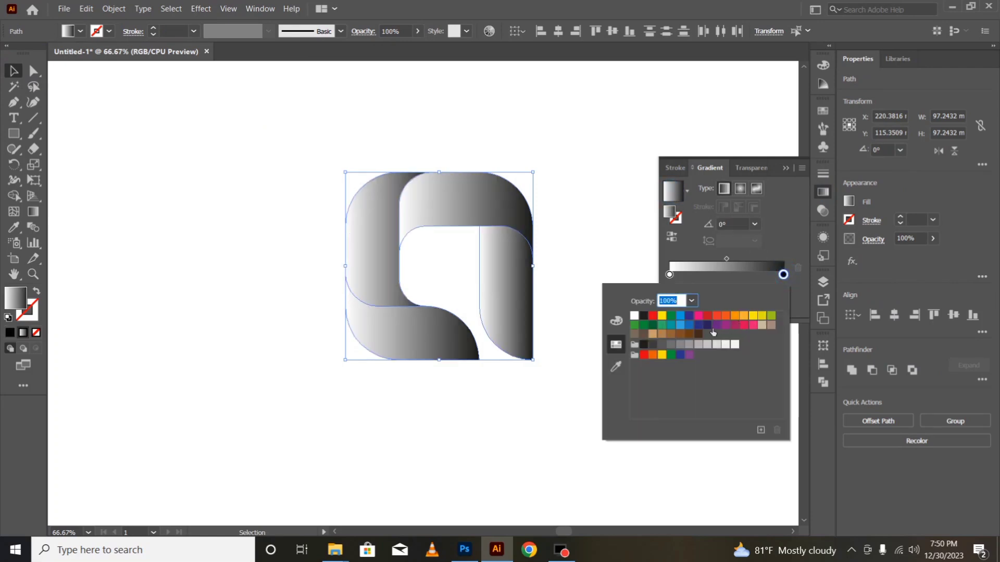
pyautogui.click(698, 324)
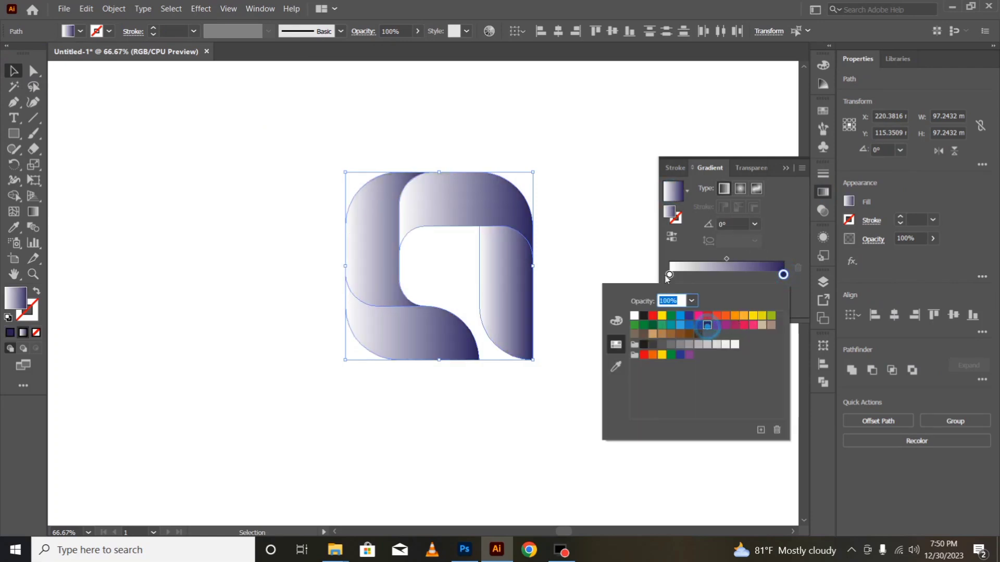
# Step: Change the white end stop of the four bars' gradient to a bright cyan-blue, adjusting the swatch colour with the RGB values
pyautogui.click(680, 324)
pyautogui.click(616, 319)
pyautogui.moveTo(720, 348); pyautogui.dragTo(727, 347)
# Step: Darken the gradient's indigo end stop to a deep navy with red about 9 and blue about 78, and deselect the bars
pyautogui.click(783, 275)
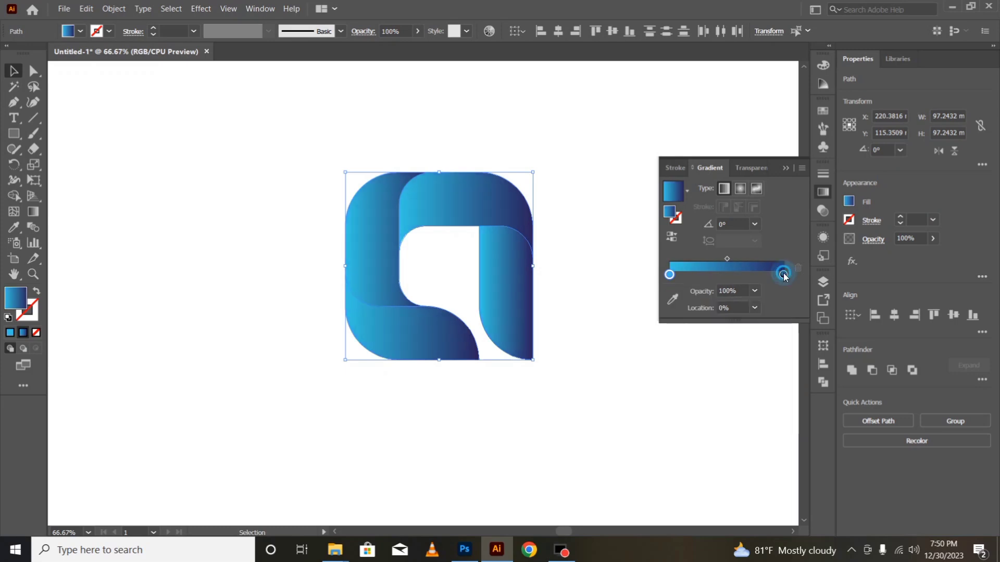
pyautogui.doubleClick(783, 274)
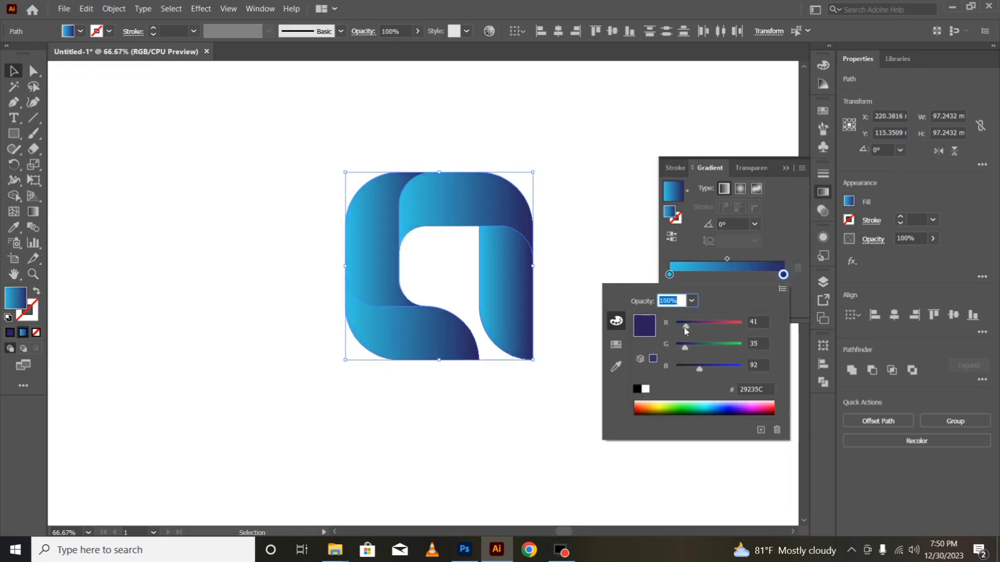
pyautogui.moveTo(700, 368); pyautogui.dragTo(696, 368)
pyautogui.moveTo(686, 328); pyautogui.dragTo(680, 330)
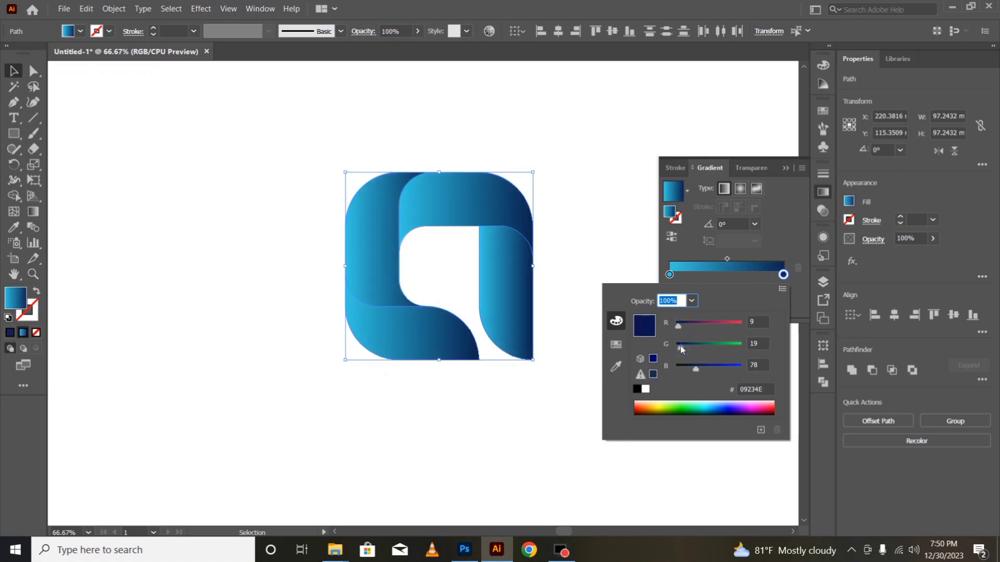
pyautogui.click(787, 167)
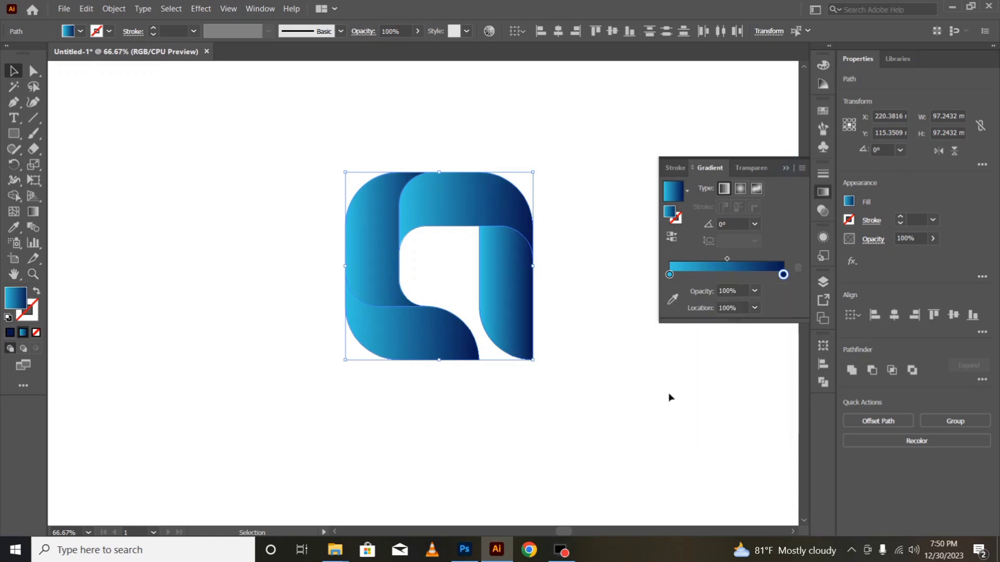
pyautogui.click(670, 427)
pyautogui.click(786, 169)
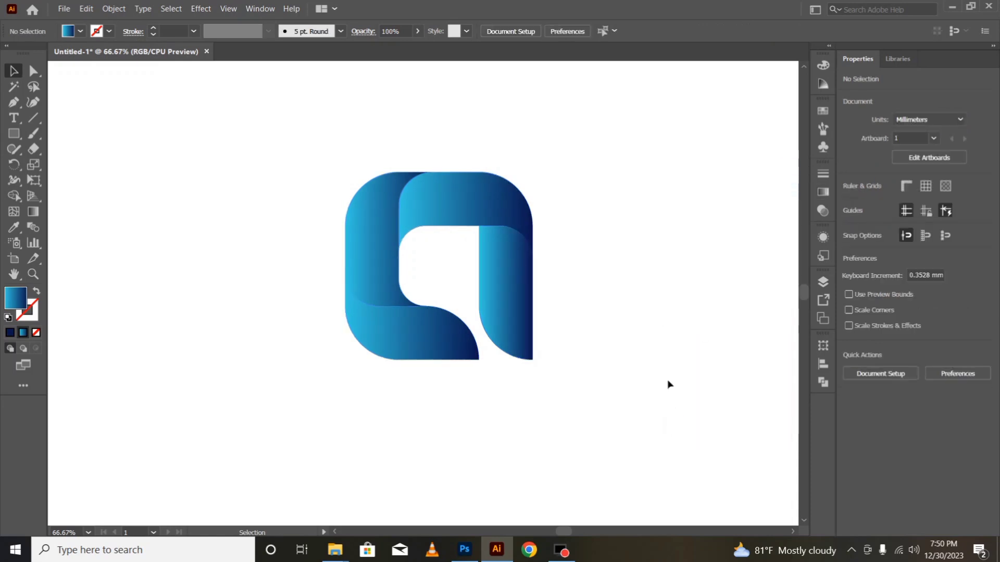
# Step: Redirect the left bar's gradient steeply downward, from cyan above its upper end to navy at its lower end
pyautogui.click(425, 347)
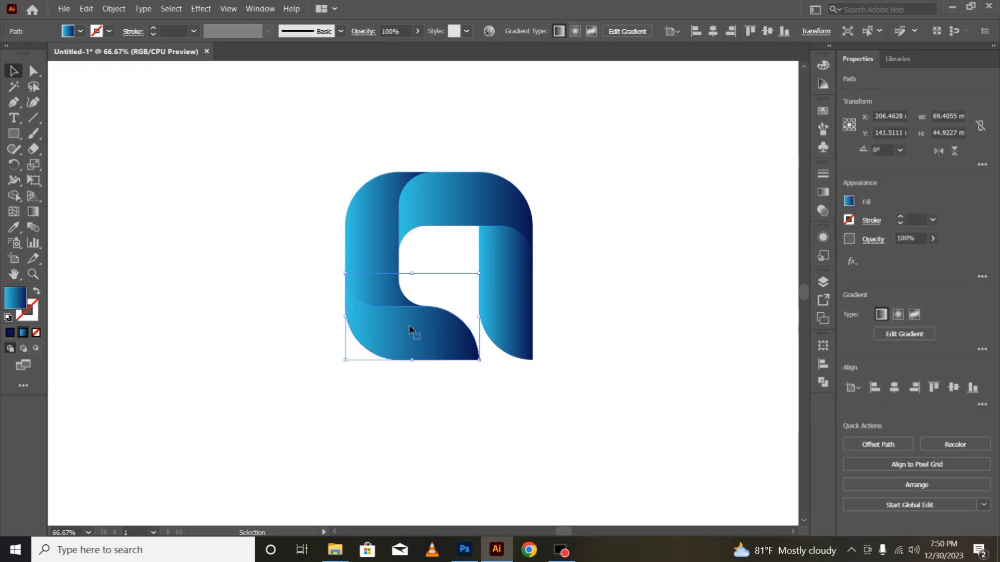
pyautogui.click(367, 234)
pyautogui.click(32, 211)
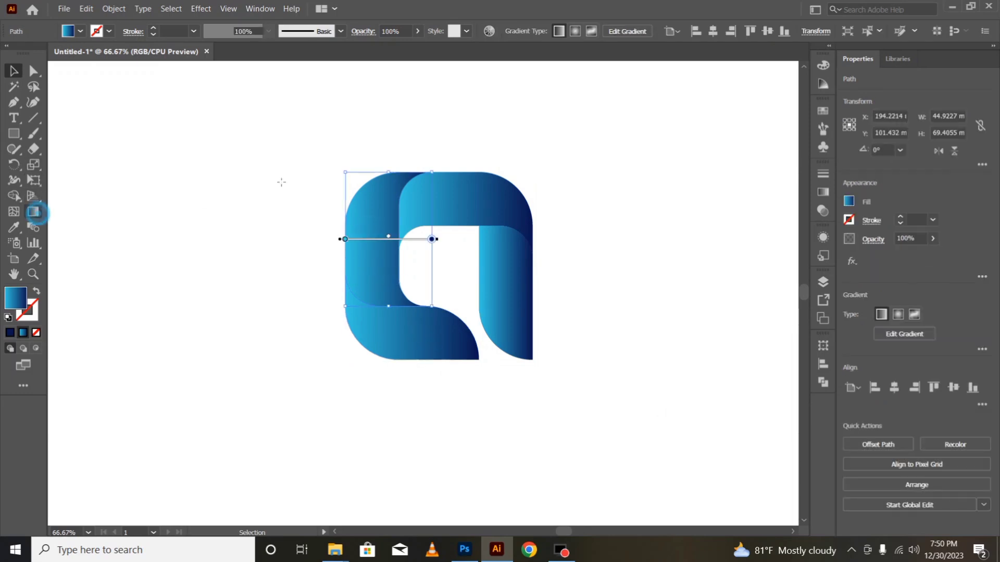
pyautogui.moveTo(438, 121)
pyautogui.mouseDown()
pyautogui.moveTo(368, 330)
pyautogui.moveTo(356, 339)
pyautogui.moveTo(365, 315)
pyautogui.mouseUp()
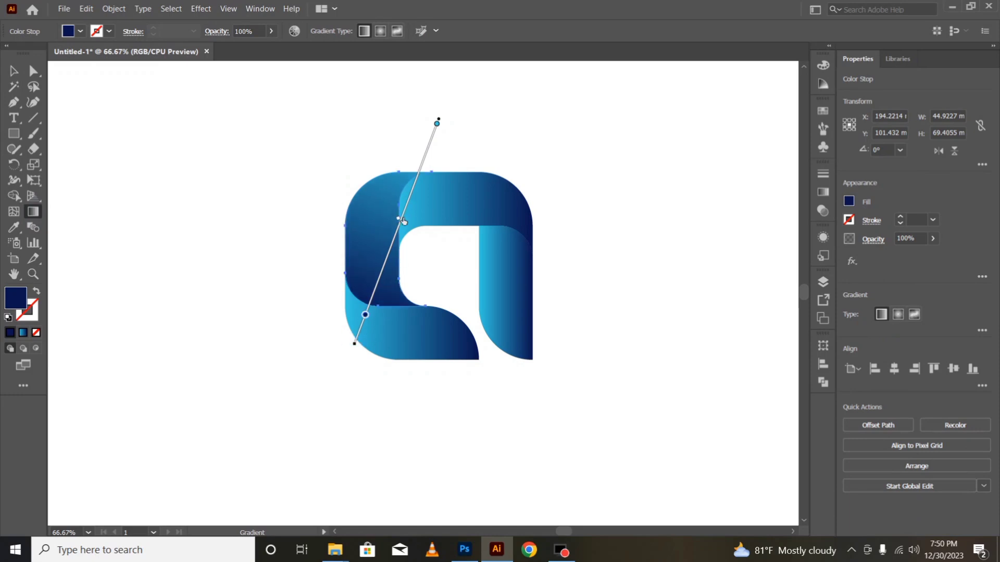
pyautogui.click(13, 71)
pyautogui.click(172, 228)
# Step: Reverse the top bar's gradient so navy lies at its left end and cyan at its right, and shift the midpoint toward the navy stop
pyautogui.click(438, 216)
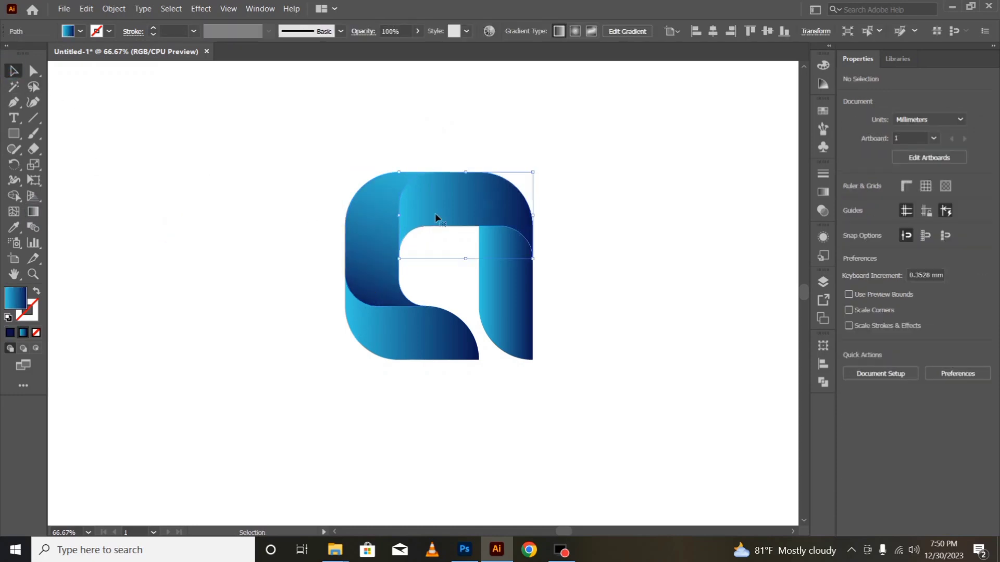
pyautogui.press('g')
pyautogui.moveTo(632, 232); pyautogui.dragTo(301, 191)
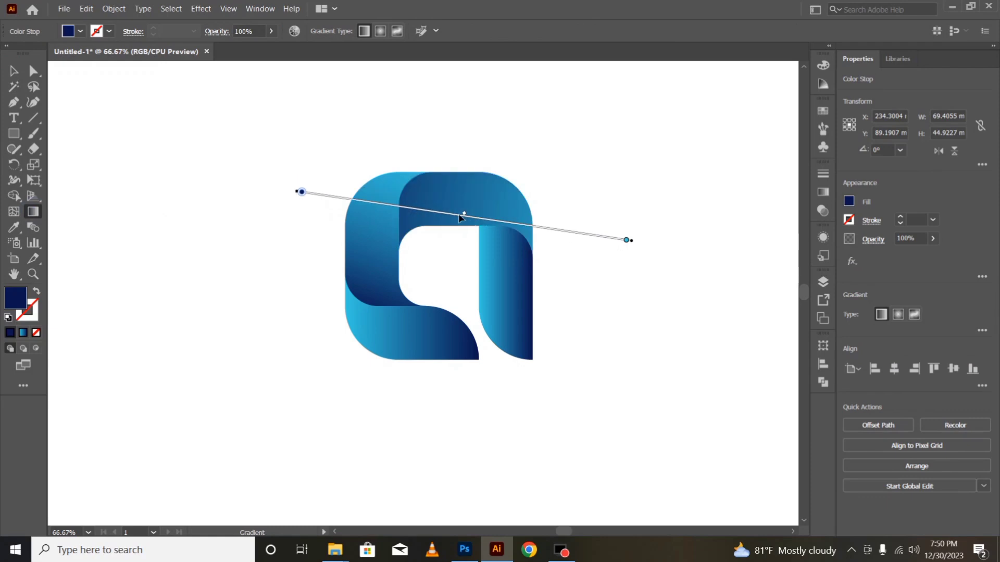
pyautogui.moveTo(468, 220); pyautogui.dragTo(449, 216)
pyautogui.moveTo(308, 195); pyautogui.dragTo(415, 210)
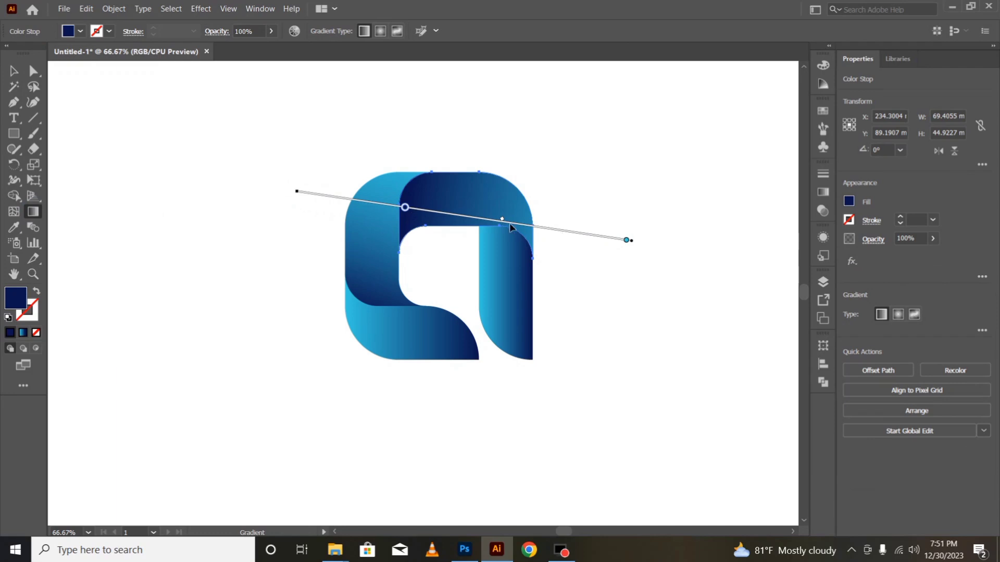
pyautogui.moveTo(503, 219); pyautogui.dragTo(450, 214)
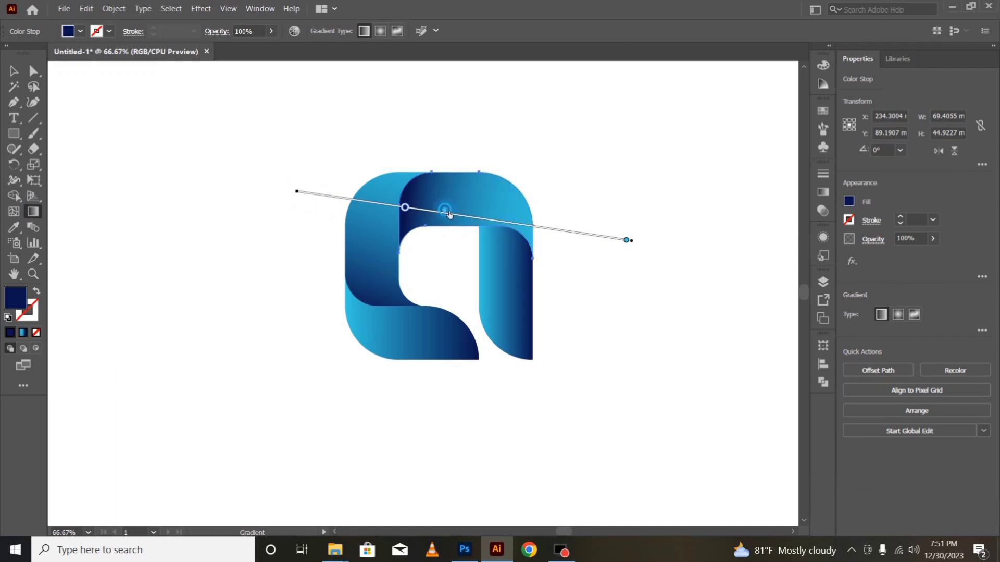
pyautogui.click(14, 71)
pyautogui.click(198, 335)
# Step: Move the navy stop of the left bar's gradient slightly upward along its slider to deepen the shadow at the lower end
pyautogui.click(363, 279)
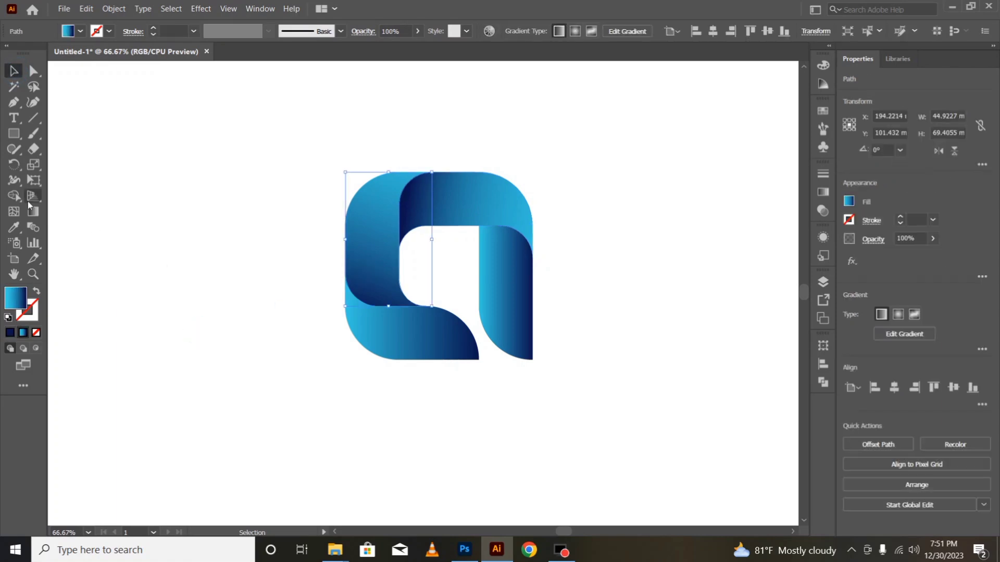
pyautogui.press('g')
pyautogui.click(365, 314)
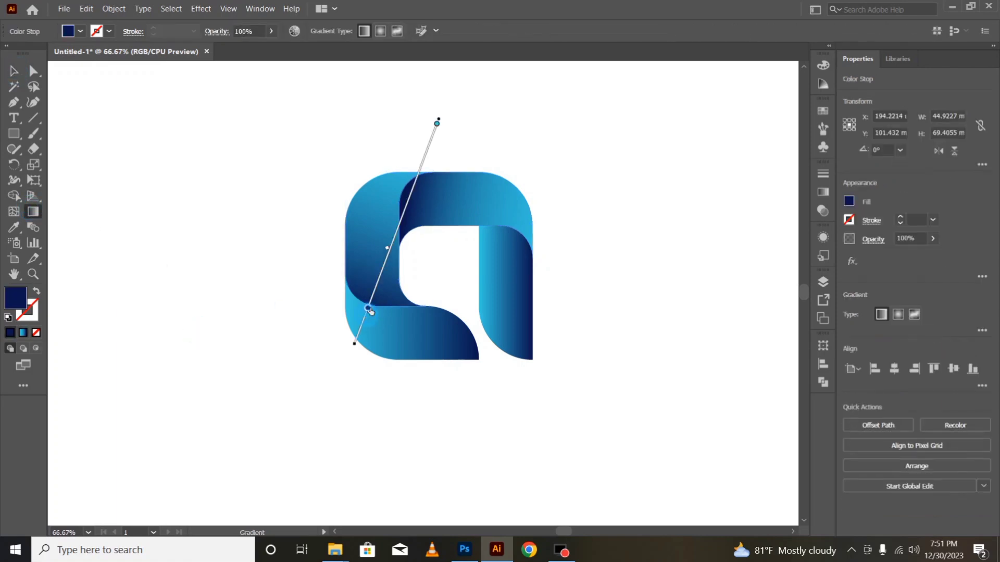
pyautogui.moveTo(374, 301); pyautogui.dragTo(374, 301)
pyautogui.click(13, 70)
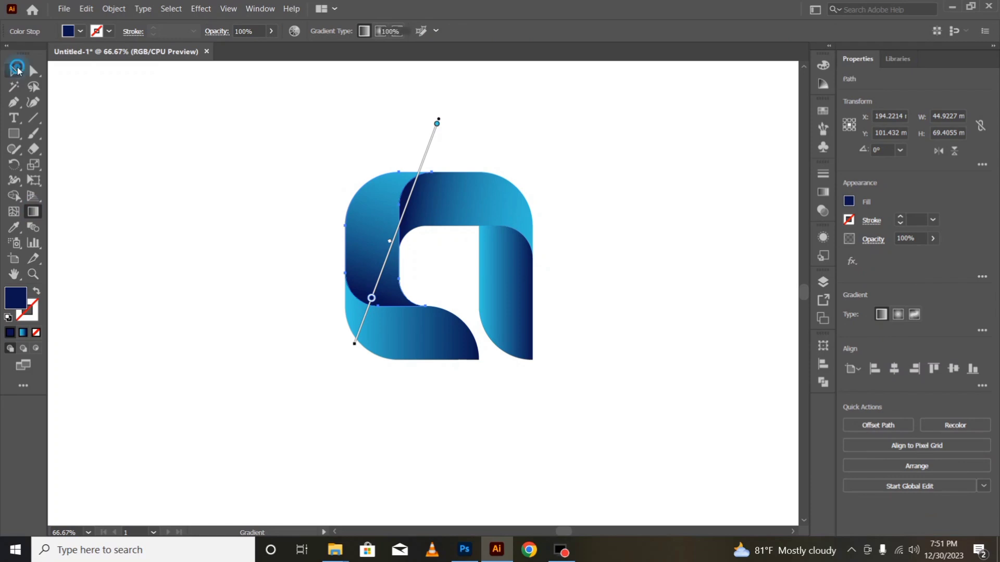
pyautogui.click(195, 315)
# Step: Redirect the right bar's gradient from cyan at its lower end to navy at its upper end, and pull both colour stops inward
pyautogui.click(518, 292)
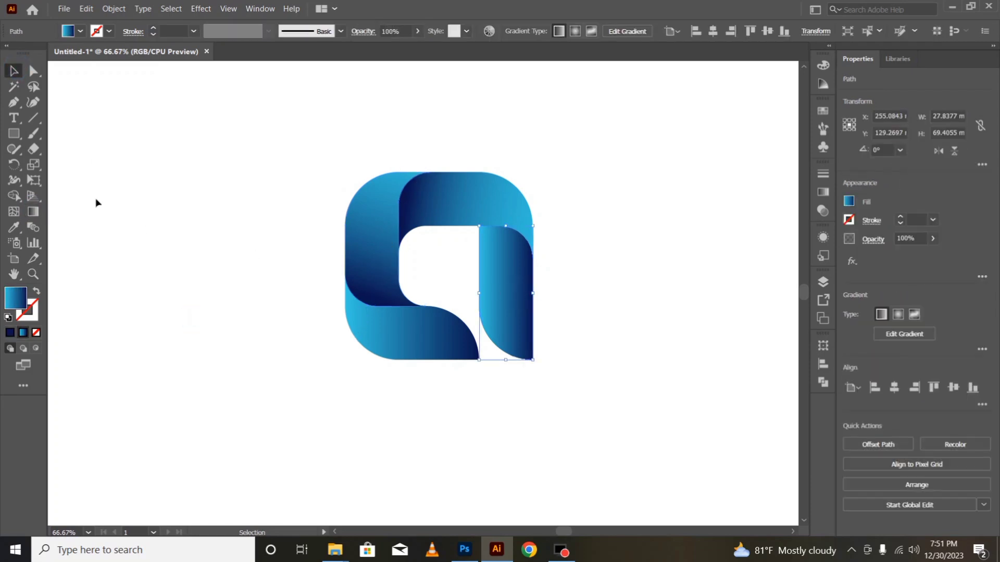
pyautogui.click(34, 212)
pyautogui.moveTo(479, 387)
pyautogui.mouseDown()
pyautogui.moveTo(522, 202)
pyautogui.moveTo(519, 218)
pyautogui.mouseUp()
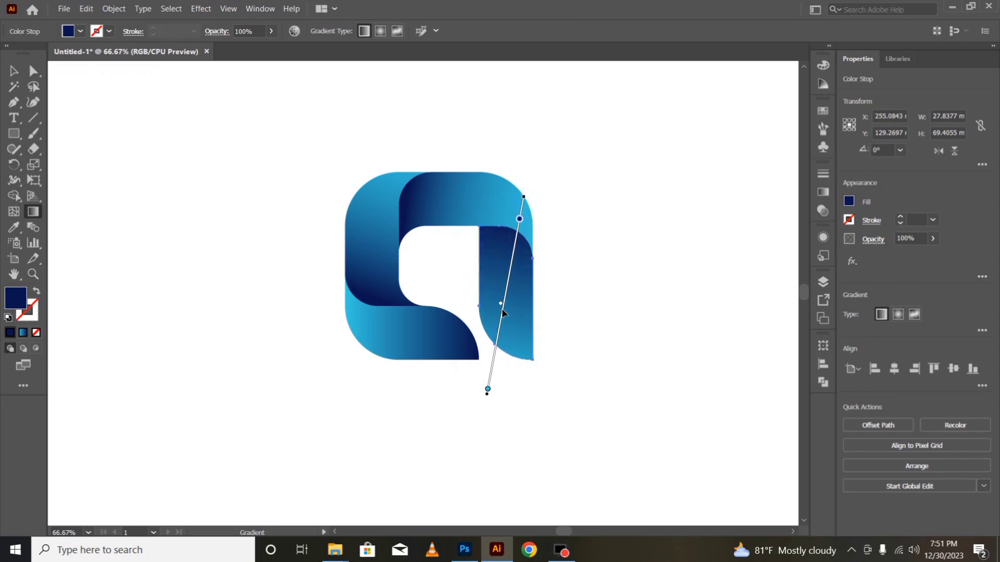
pyautogui.press('Delete')
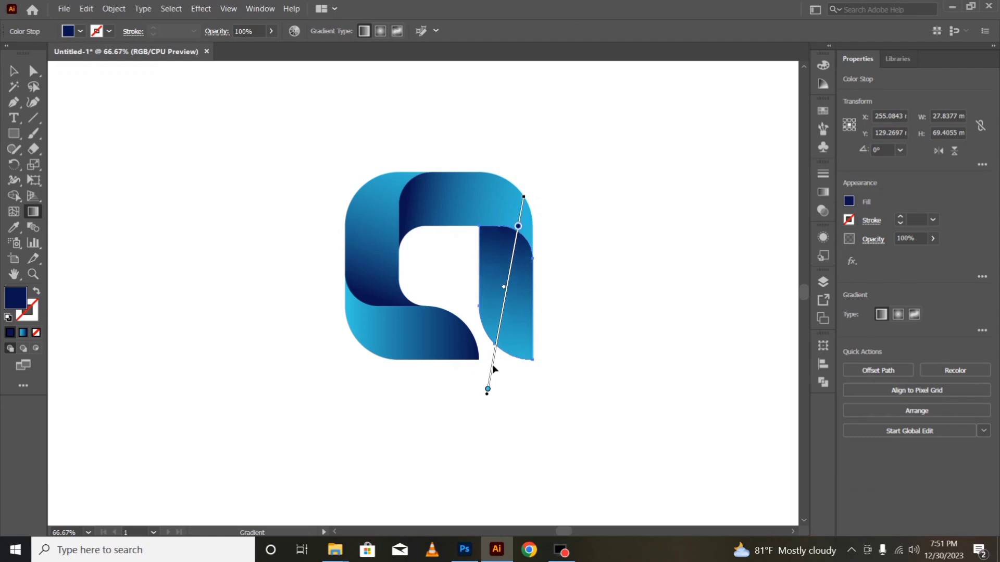
pyautogui.moveTo(488, 389); pyautogui.dragTo(493, 364)
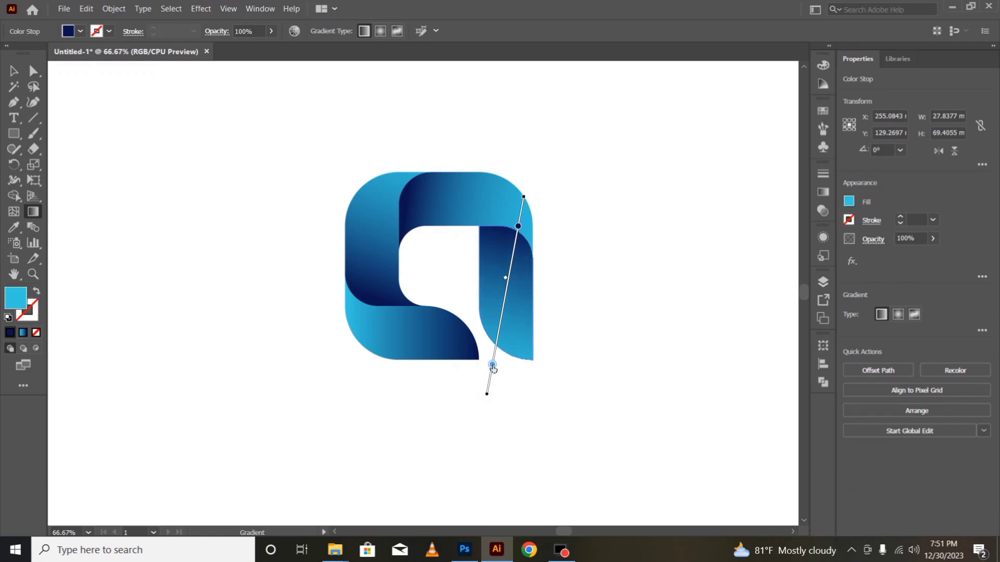
pyautogui.click(5, 74)
pyautogui.click(136, 311)
# Step: Redirect the bottom bar's gradient diagonally from cyan at upper left to navy at lower right, and adjust its navy stop and midpoint
pyautogui.click(376, 339)
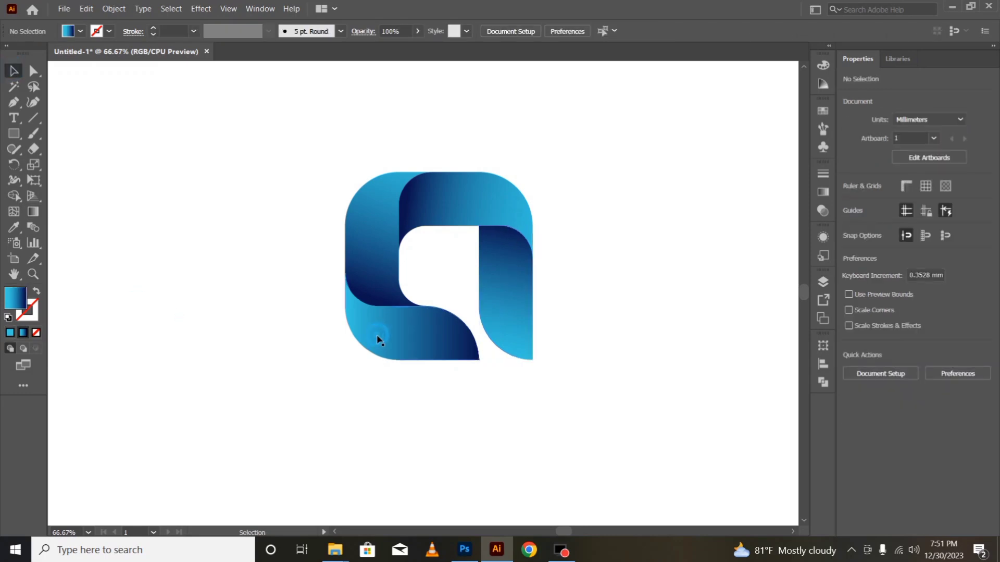
pyautogui.click(33, 212)
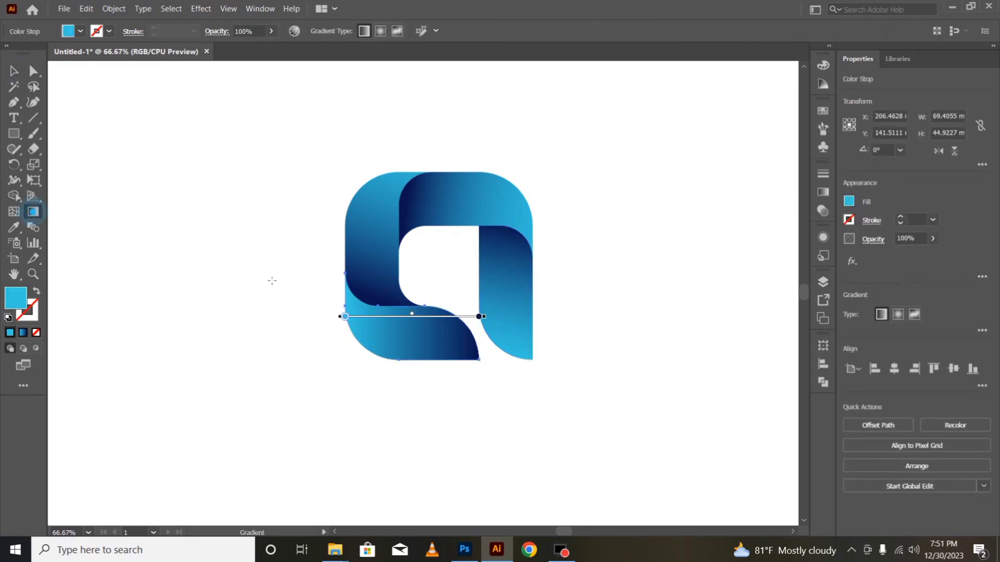
pyautogui.moveTo(302, 288); pyautogui.dragTo(268, 284)
pyautogui.moveTo(315, 325); pyautogui.dragTo(519, 395)
pyautogui.moveTo(317, 300); pyautogui.dragTo(473, 349)
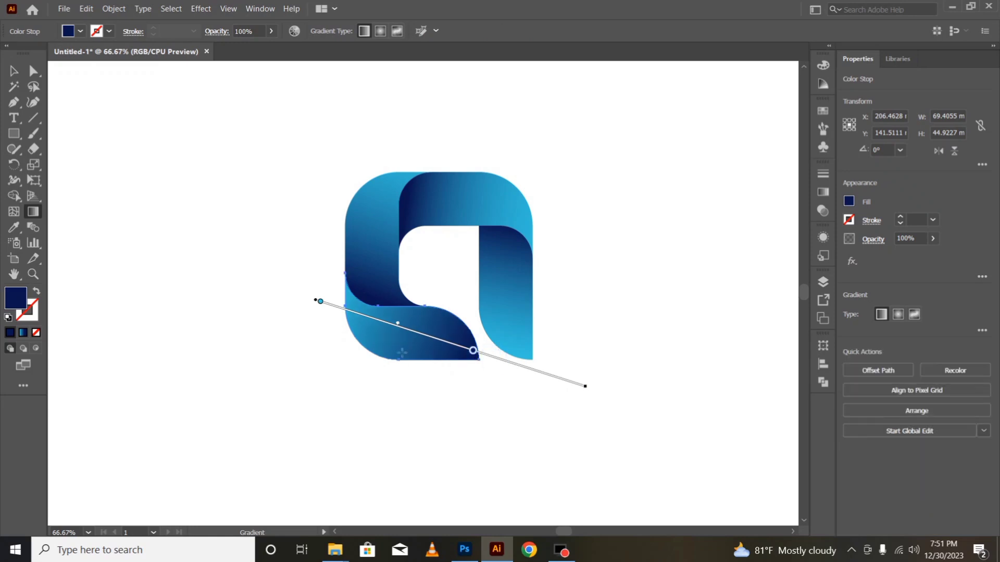
pyautogui.moveTo(399, 324); pyautogui.dragTo(418, 329)
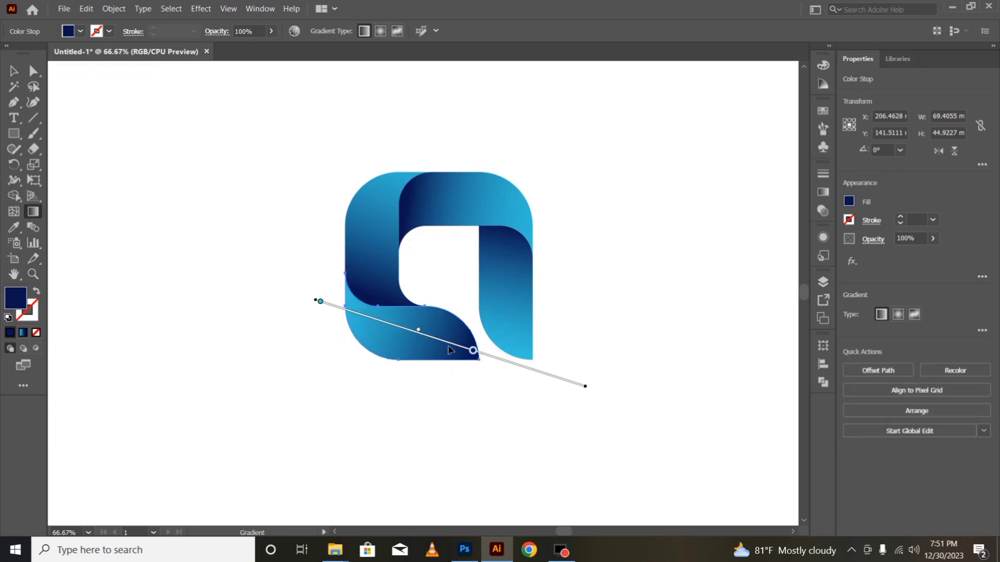
pyautogui.moveTo(474, 351); pyautogui.dragTo(406, 330)
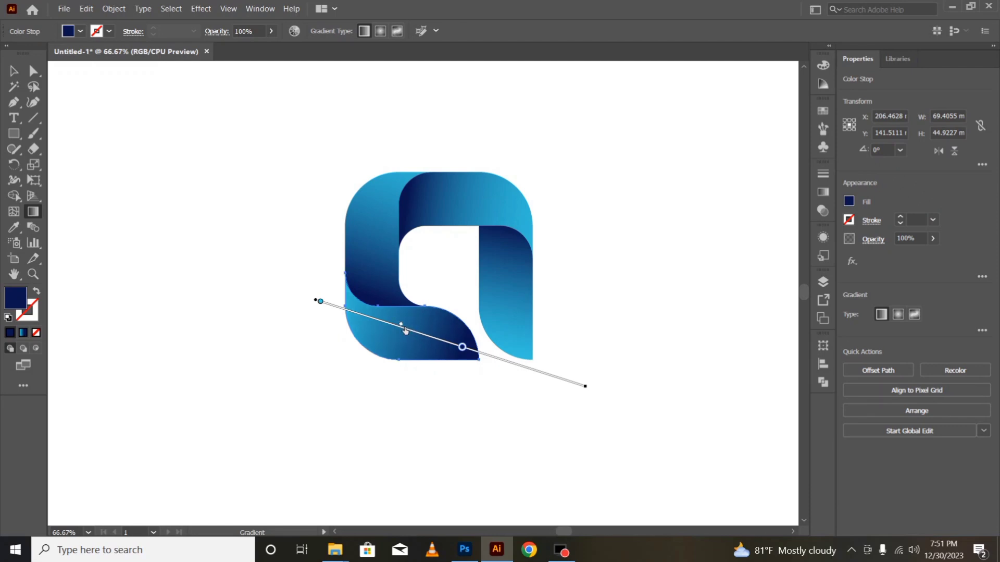
pyautogui.click(14, 70)
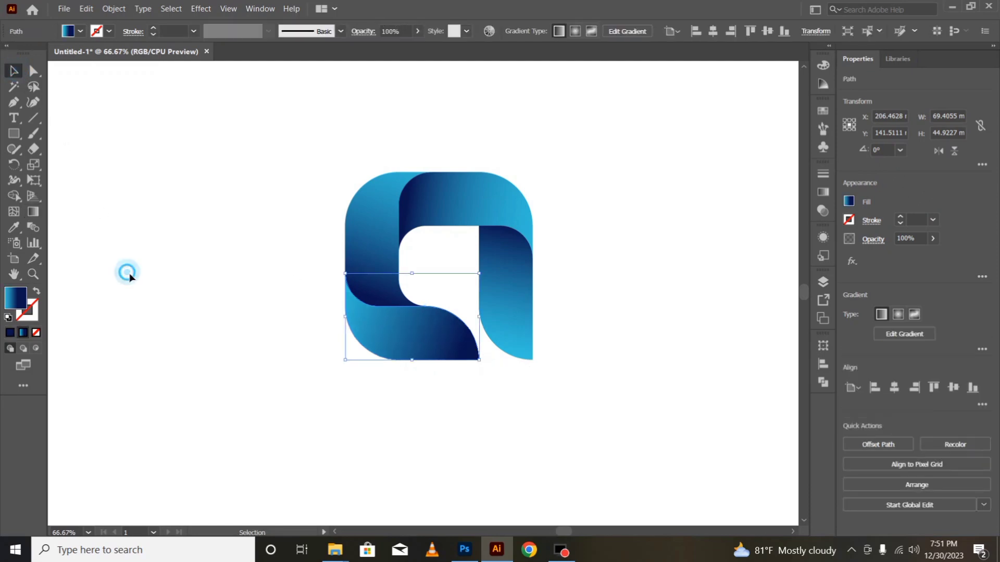
pyautogui.click(129, 275)
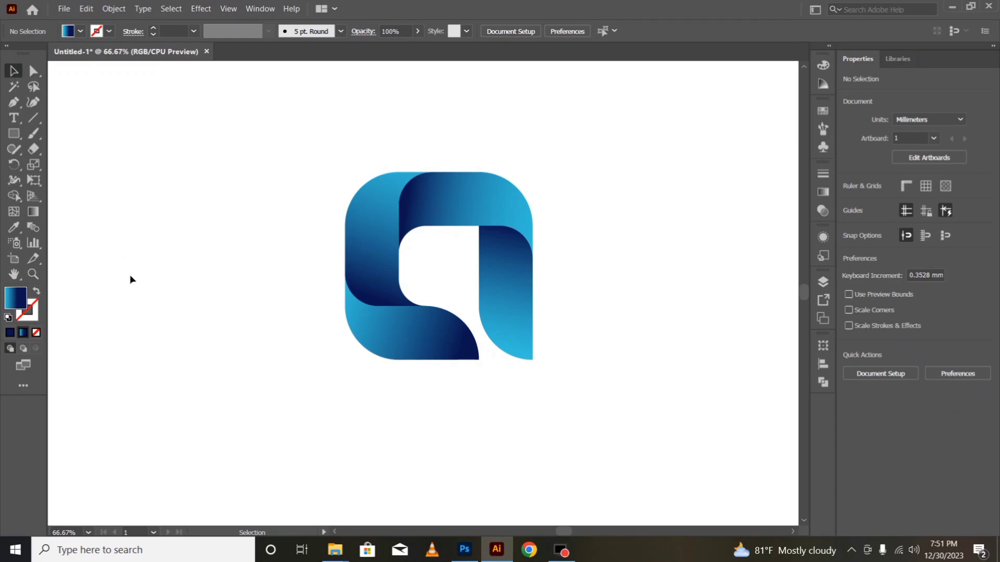
# Step: Draw a circle about 35 mm in diameter below and left of the logo with the same gradient fill
pyautogui.hotkey('ctrl', '-')
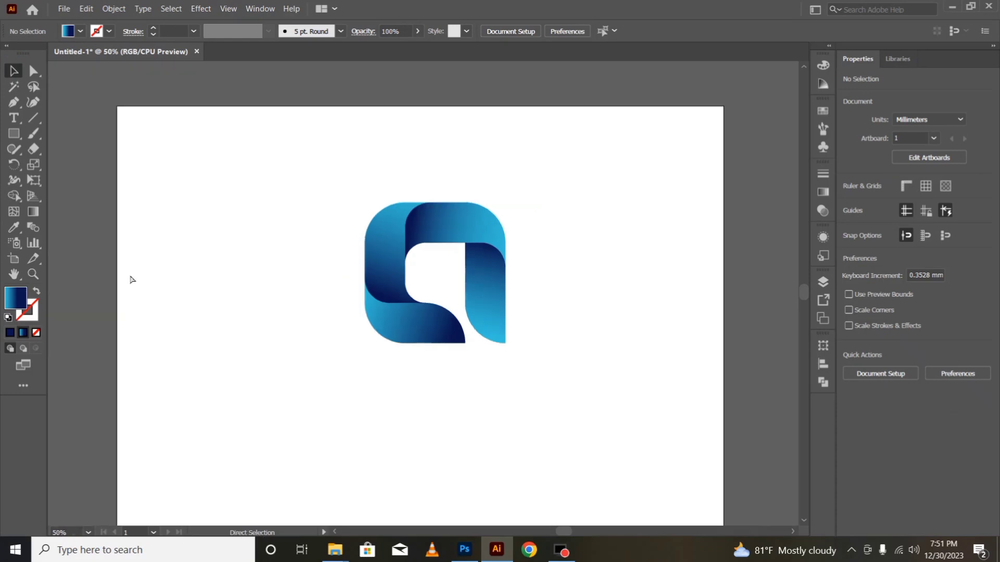
pyautogui.hotkey('ctrl', '+')
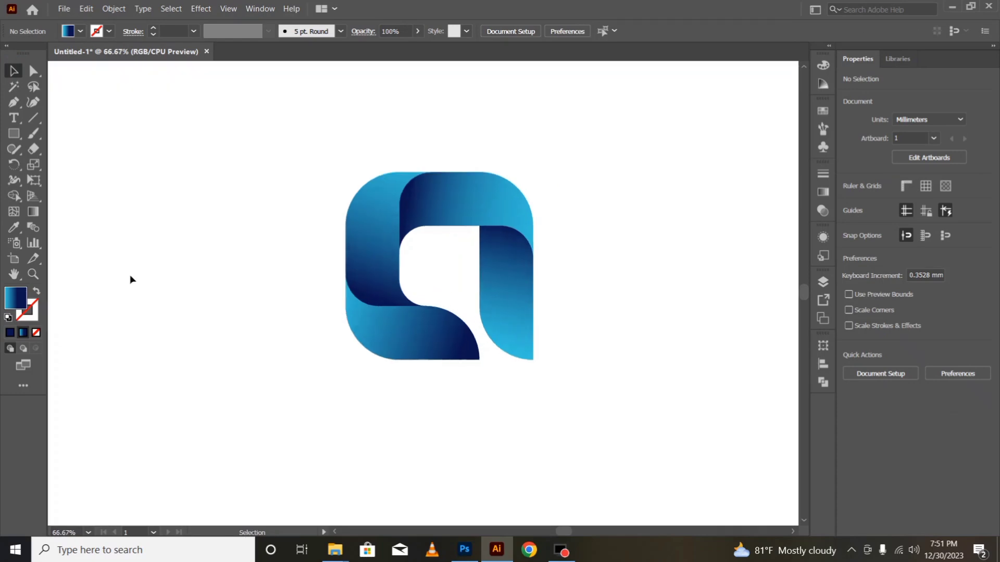
pyautogui.rightClick(14, 133)
pyautogui.click(52, 164)
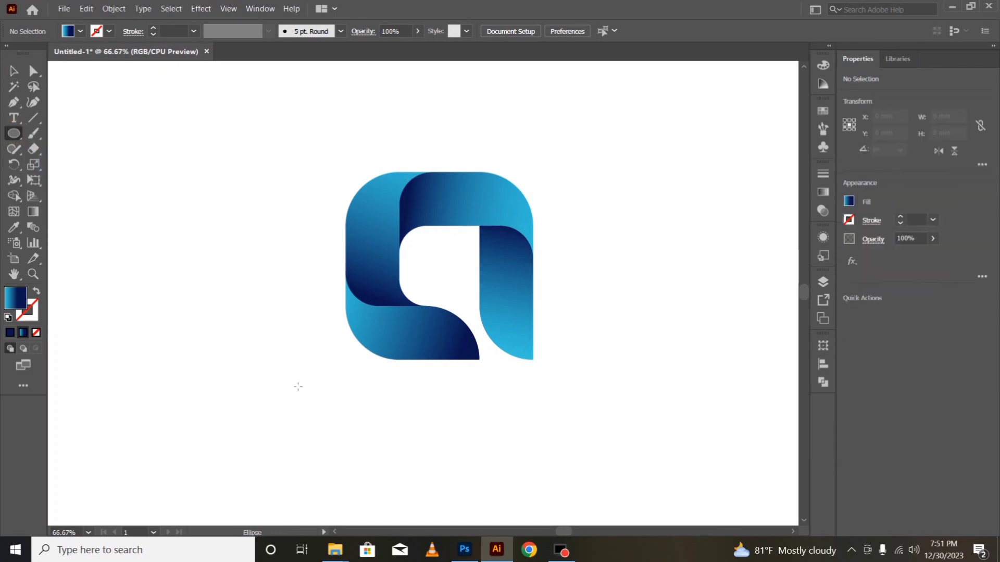
pyautogui.moveTo(250, 387); pyautogui.dragTo(319, 455)
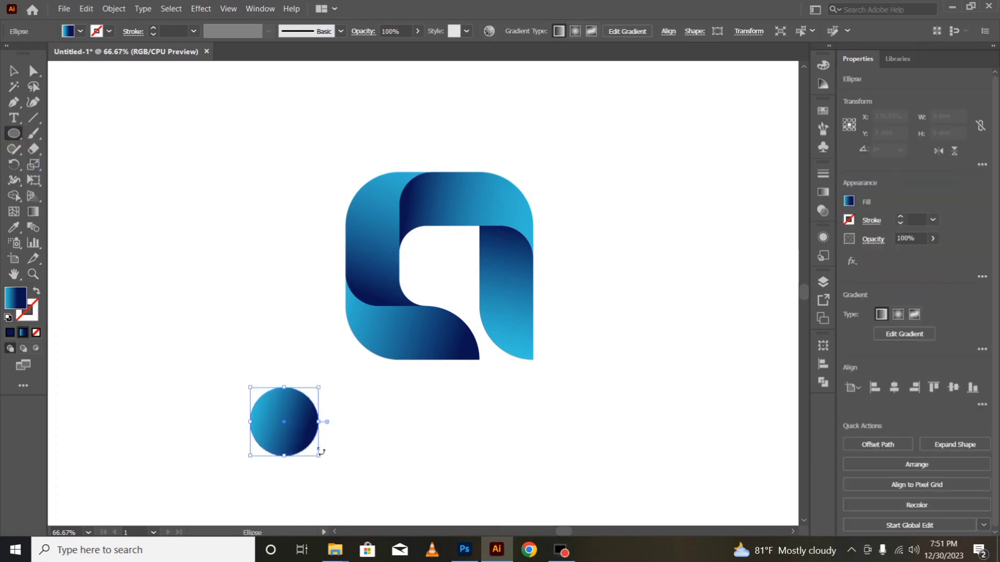
pyautogui.click(13, 70)
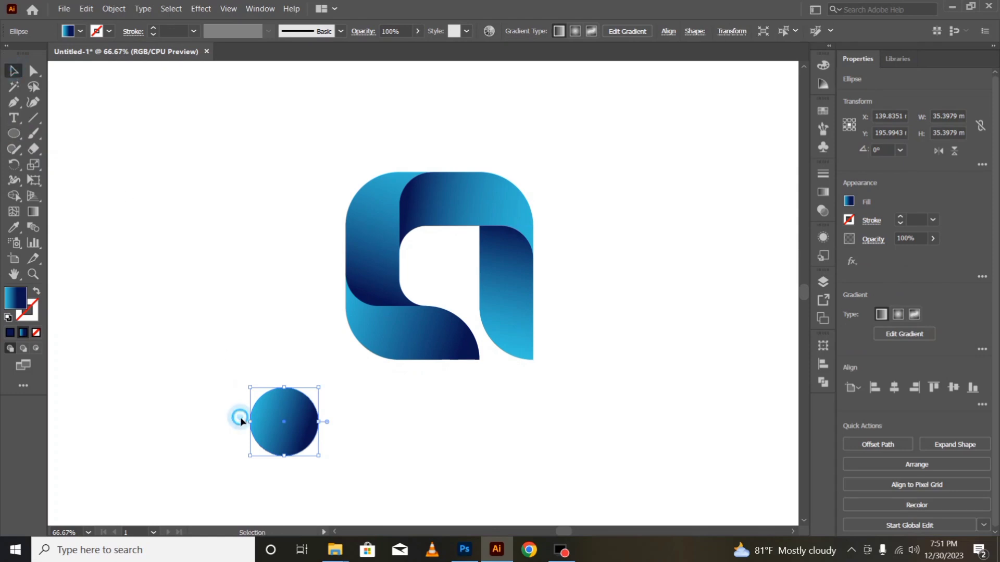
pyautogui.click(241, 414)
# Step: Move the circle into the logo's central opening and scale it down so it fits with a gap all around
pyautogui.moveTo(290, 428); pyautogui.dragTo(443, 270)
pyautogui.moveTo(408, 231); pyautogui.dragTo(417, 240)
pyautogui.click(621, 358)
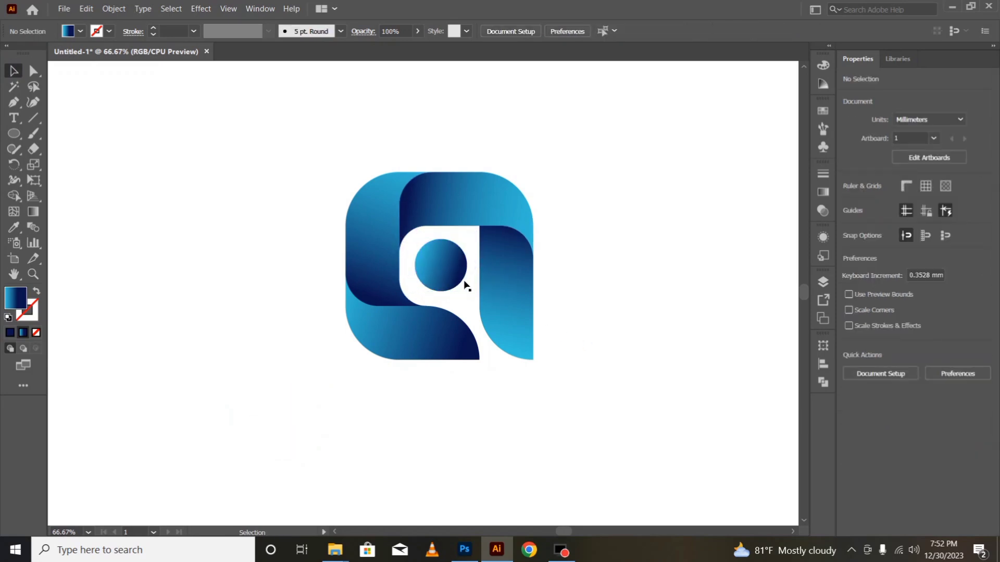
pyautogui.moveTo(444, 269); pyautogui.dragTo(441, 270)
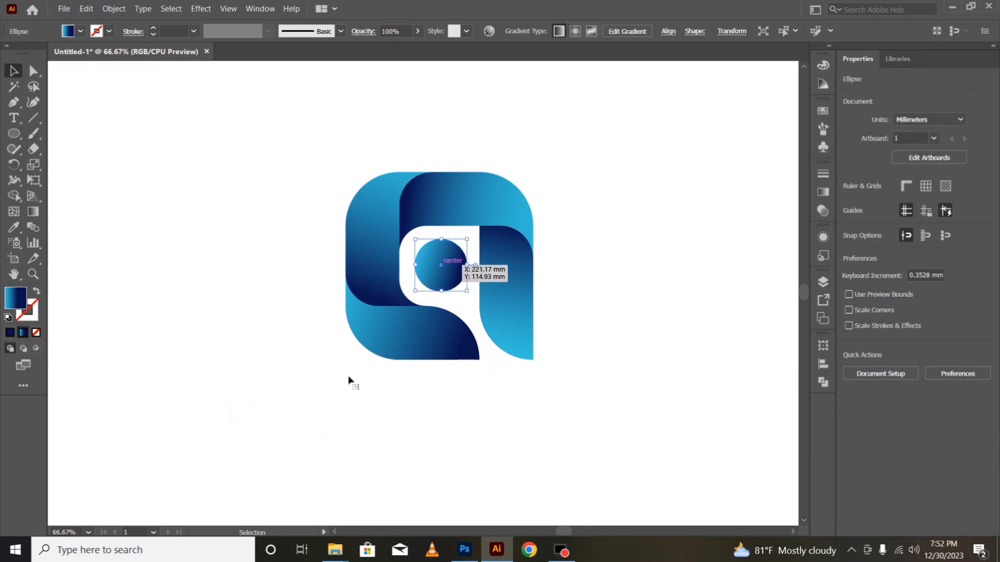
pyautogui.click(179, 319)
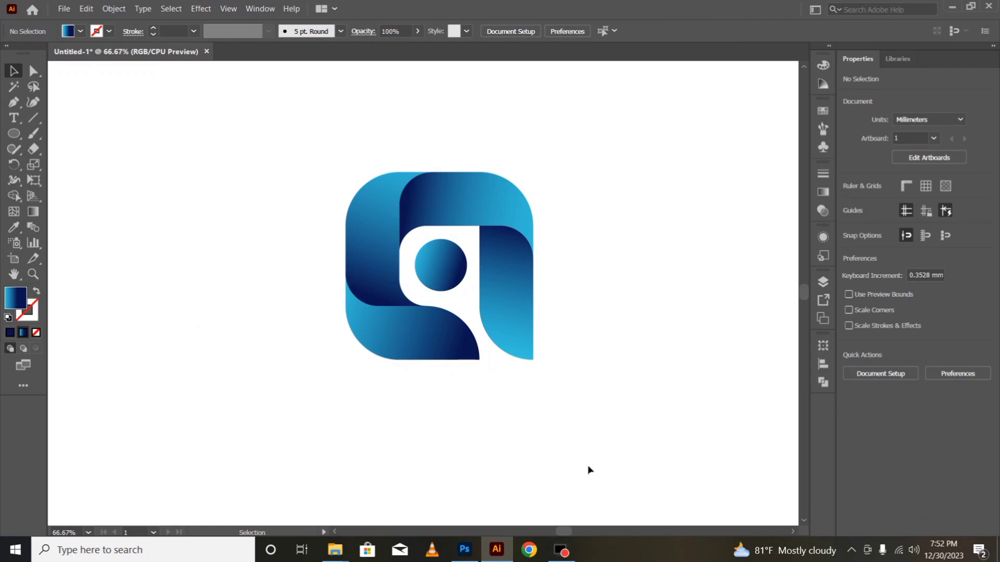
pyautogui.moveTo(319, 167); pyautogui.dragTo(583, 364)
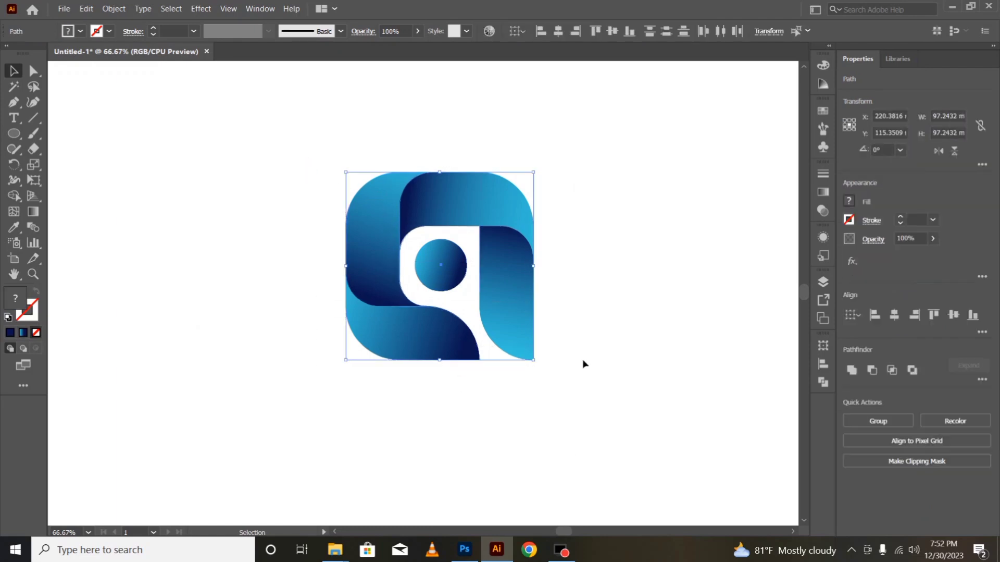
pyautogui.click(227, 9)
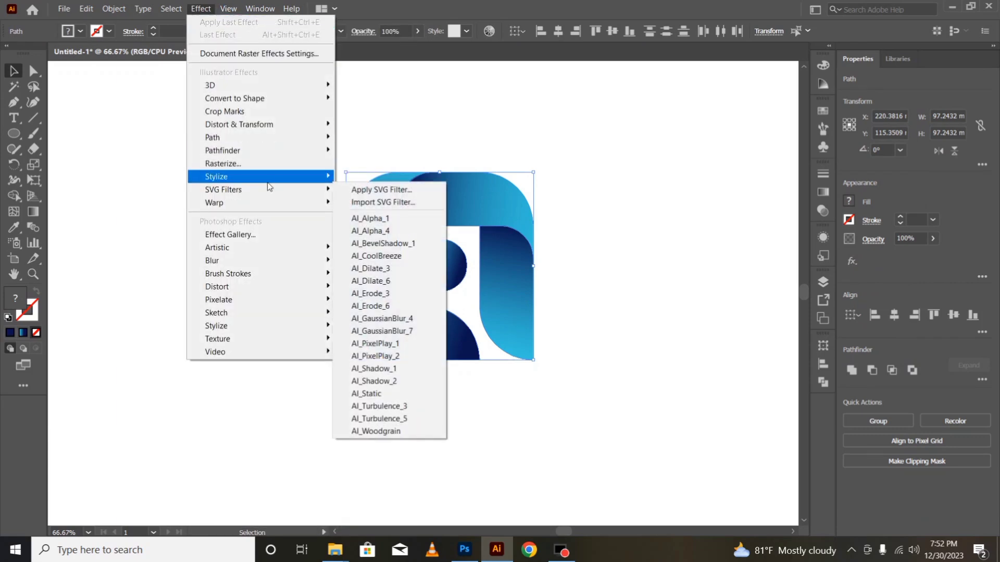
pyautogui.moveTo(264, 180)
pyautogui.click(354, 179)
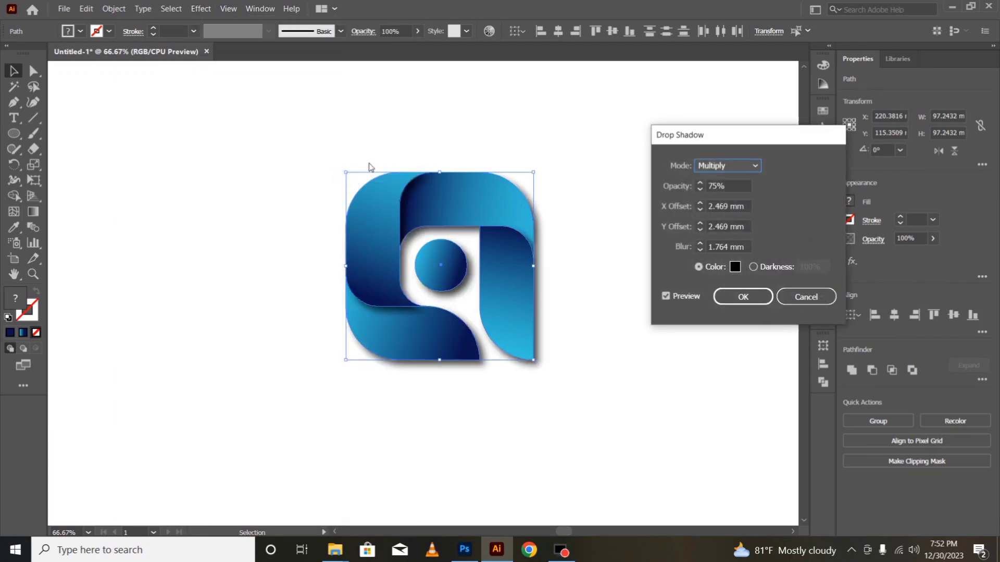
pyautogui.click(787, 296)
pyautogui.click(474, 282)
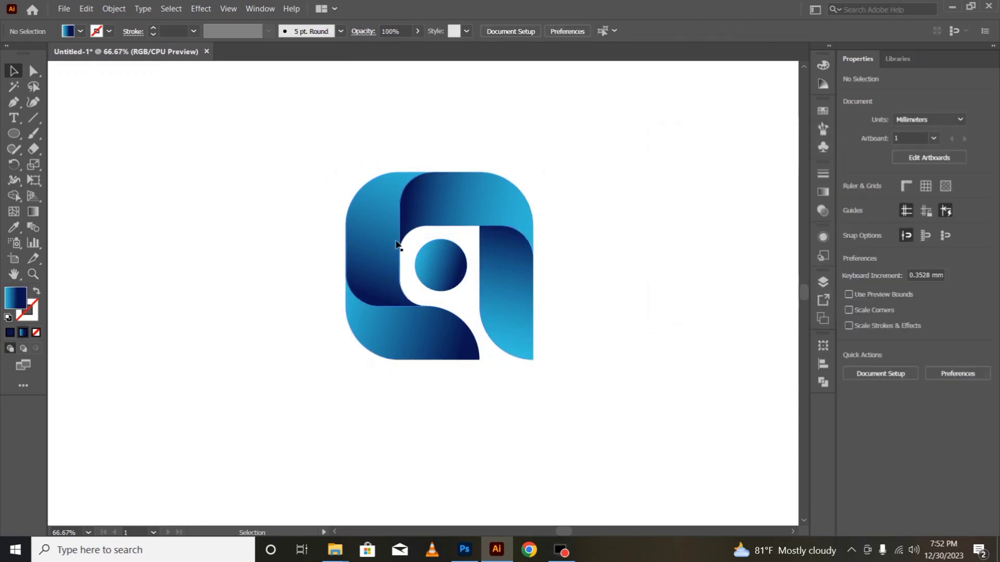
# Step: Group the four gradient bars of the logo into one object, leaving the central circle separate
pyautogui.click(461, 205)
pyautogui.keyDown('shift'); pyautogui.click(524, 291); pyautogui.keyUp('shift')
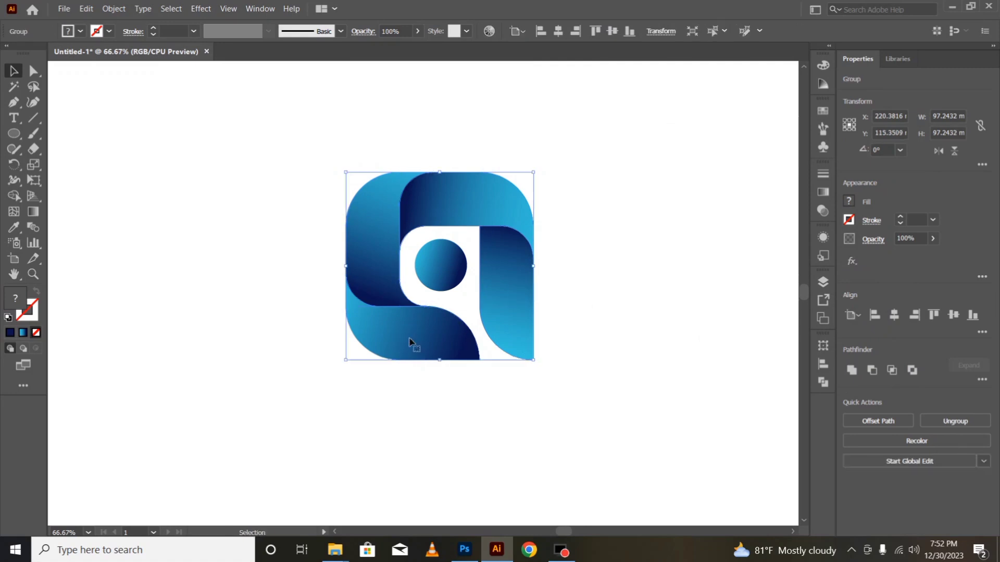
pyautogui.click(382, 405)
# Step: Apply a Drop Shadow effect with a blur of 1 mm to the grouped bars and the central circle
pyautogui.moveTo(279, 149); pyautogui.dragTo(597, 400)
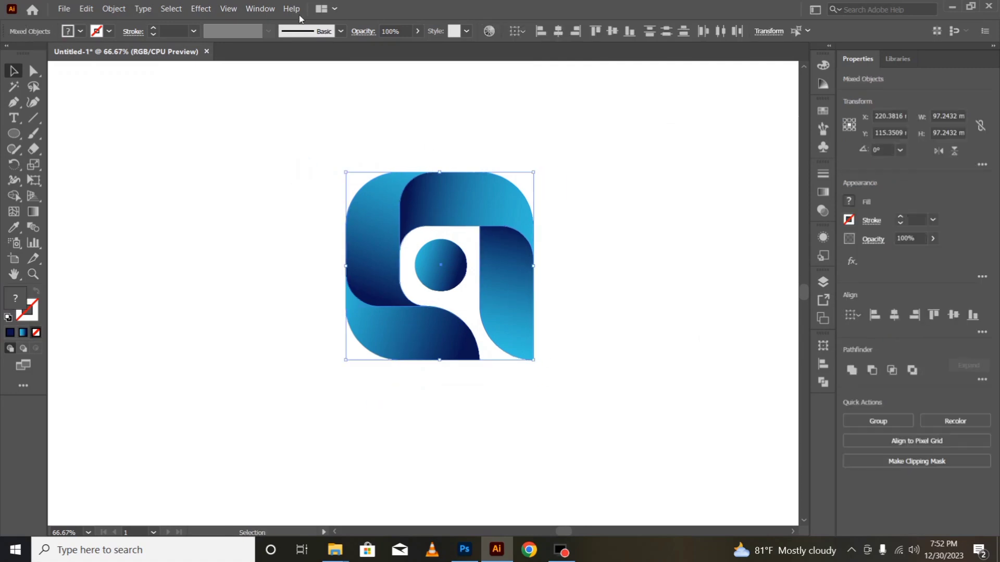
pyautogui.click(203, 10)
pyautogui.moveTo(258, 176)
pyautogui.click(376, 177)
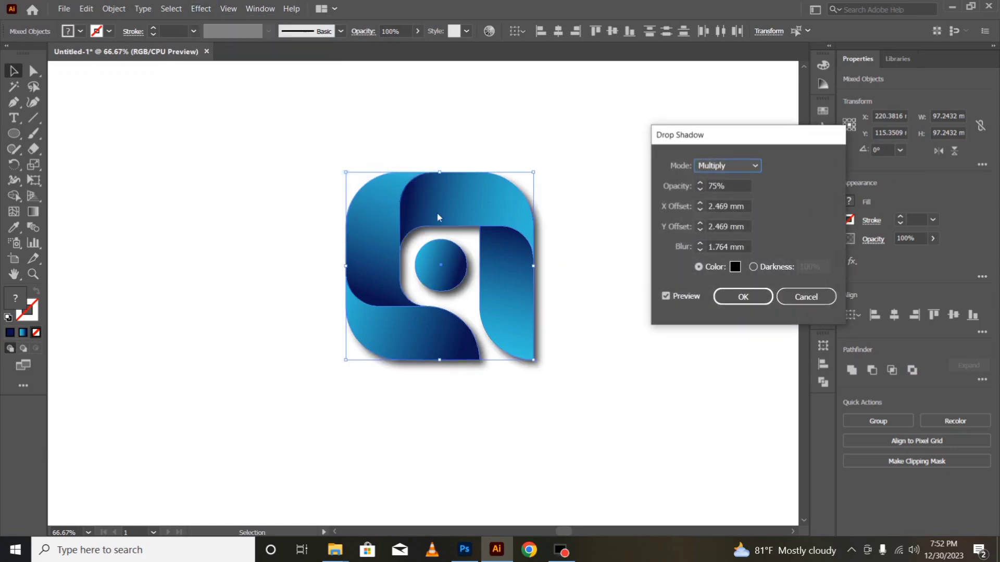
pyautogui.doubleClick(724, 246)
pyautogui.write('1')
pyautogui.click(728, 302)
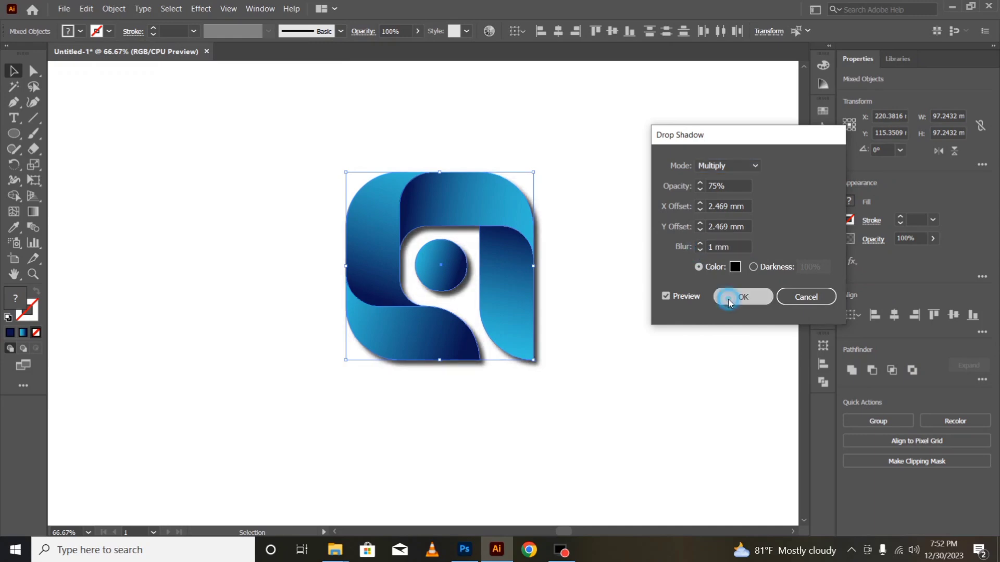
pyautogui.click(661, 418)
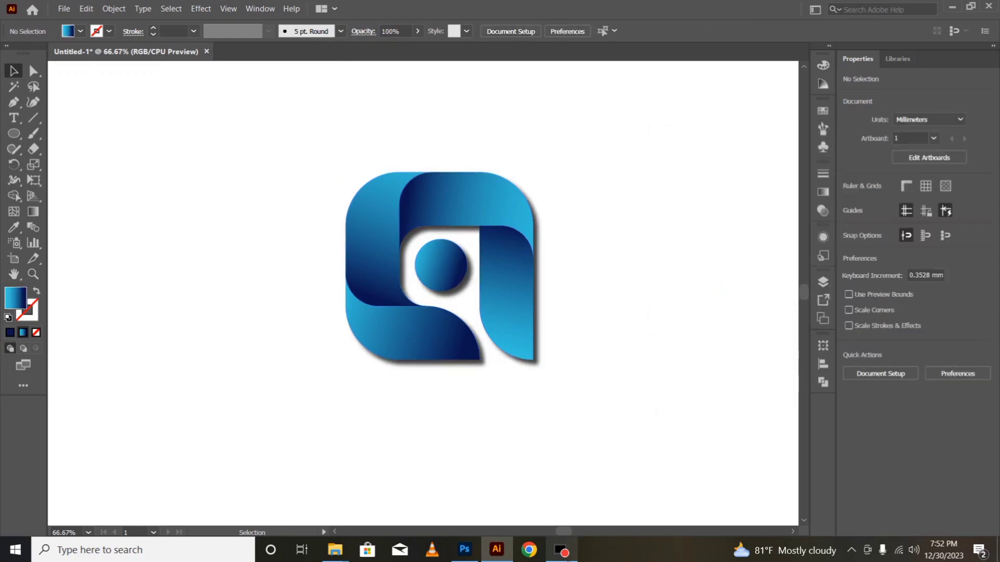